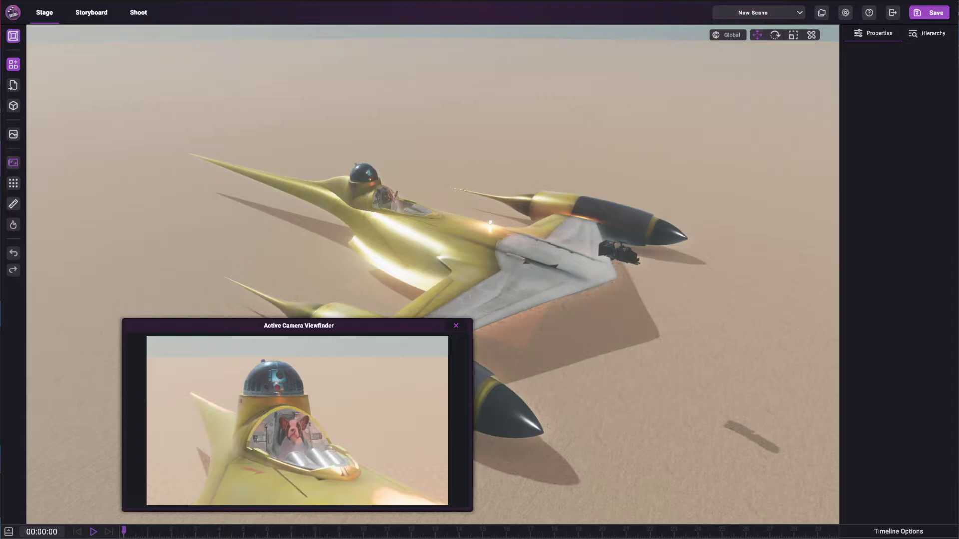
- Select the shot camera and focus it on the dog pilot, checking the depth-map view
left_click_drag(646, 297, 641, 253)
left_click(713, 331)
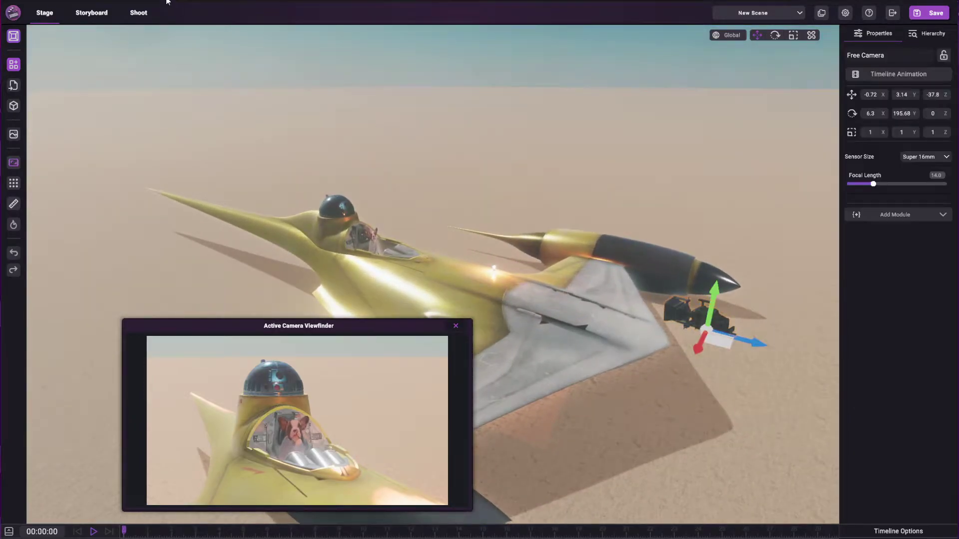
left_click(139, 14)
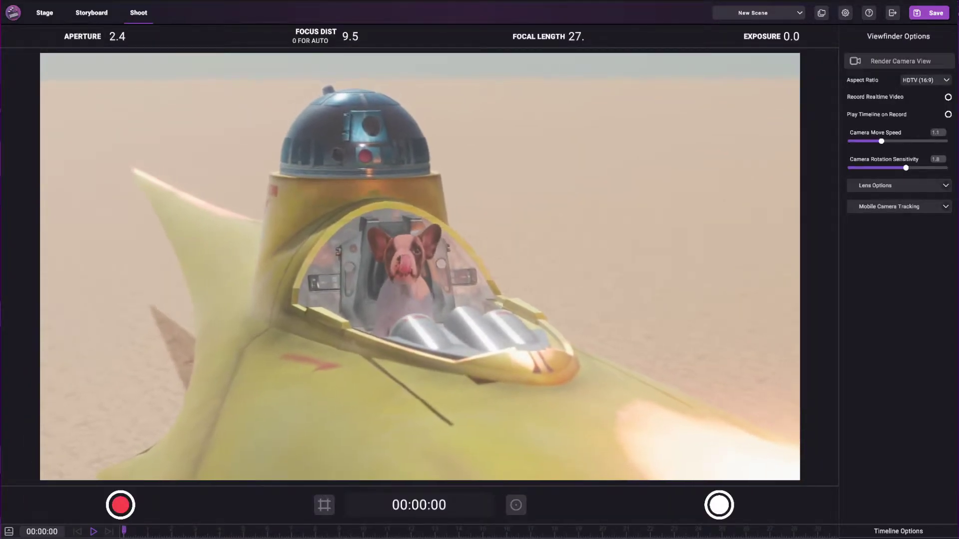
left_click(481, 328)
left_click(402, 314)
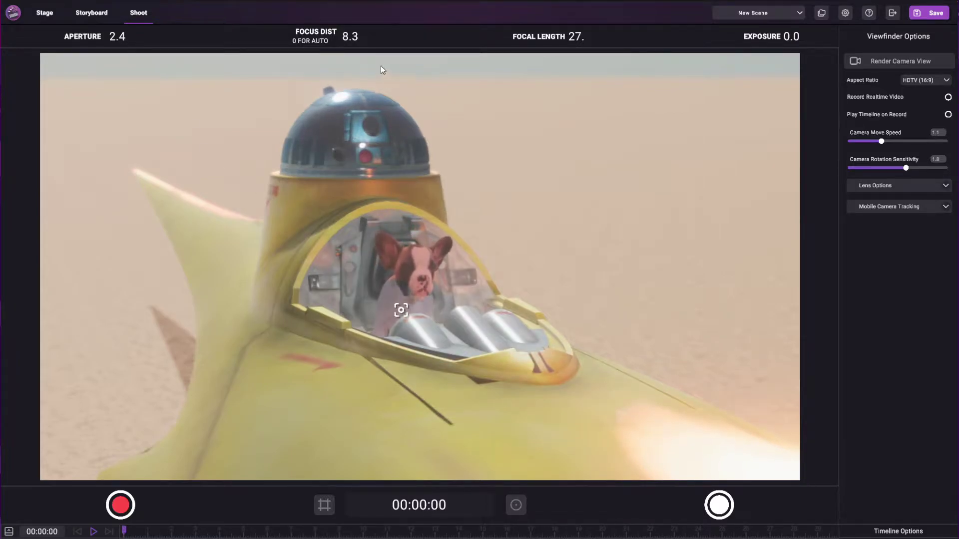
left_click(518, 507)
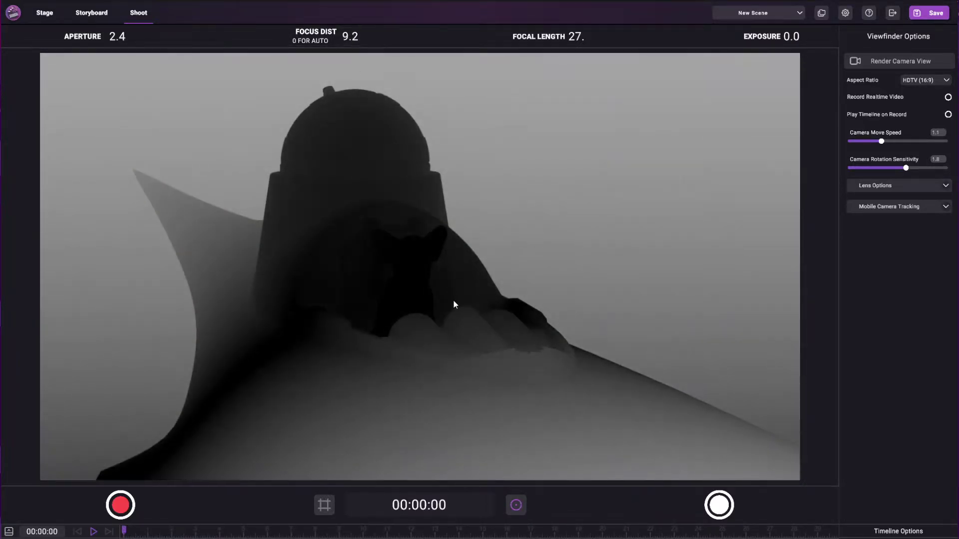
left_click(433, 279)
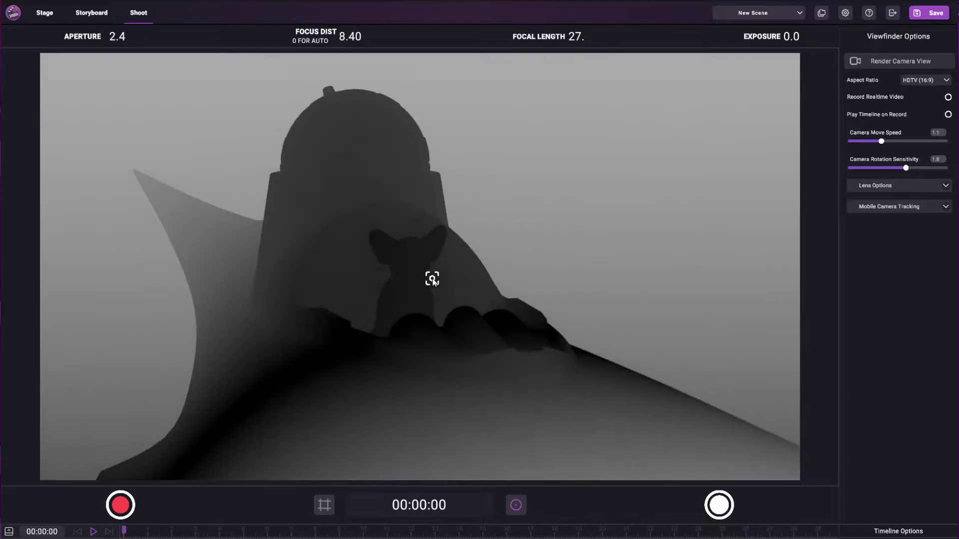
- Turn the depth view back off for full colour and set the aperture to 3.5
left_click(45, 12)
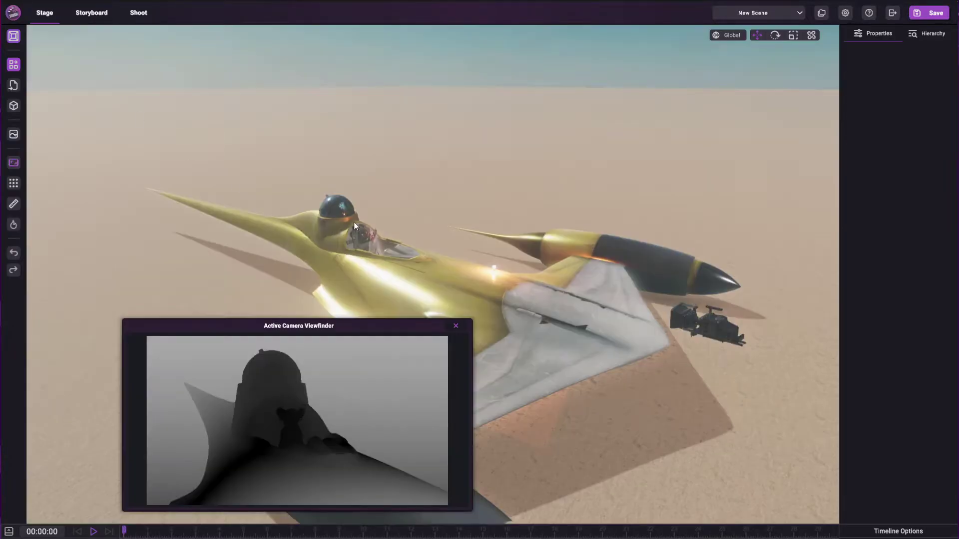
left_click(354, 222)
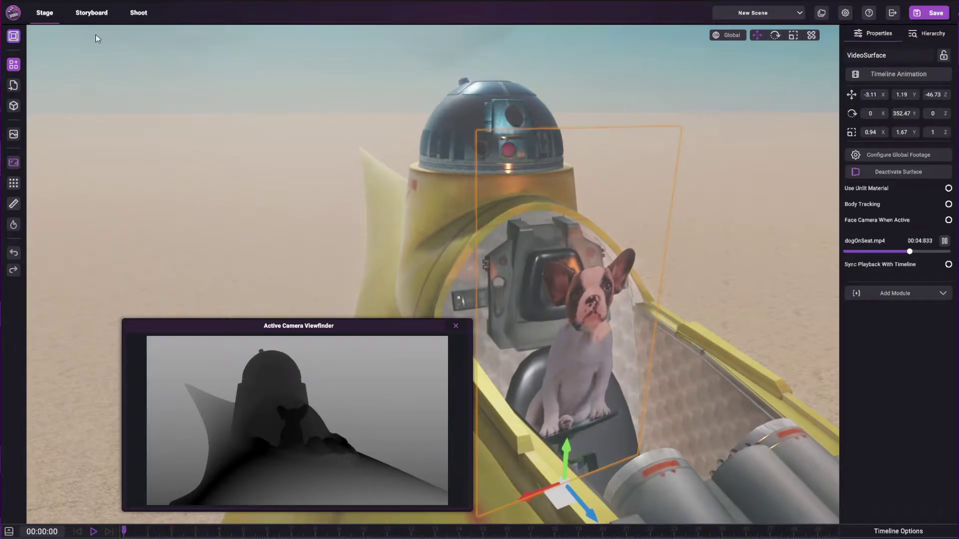
left_click(139, 13)
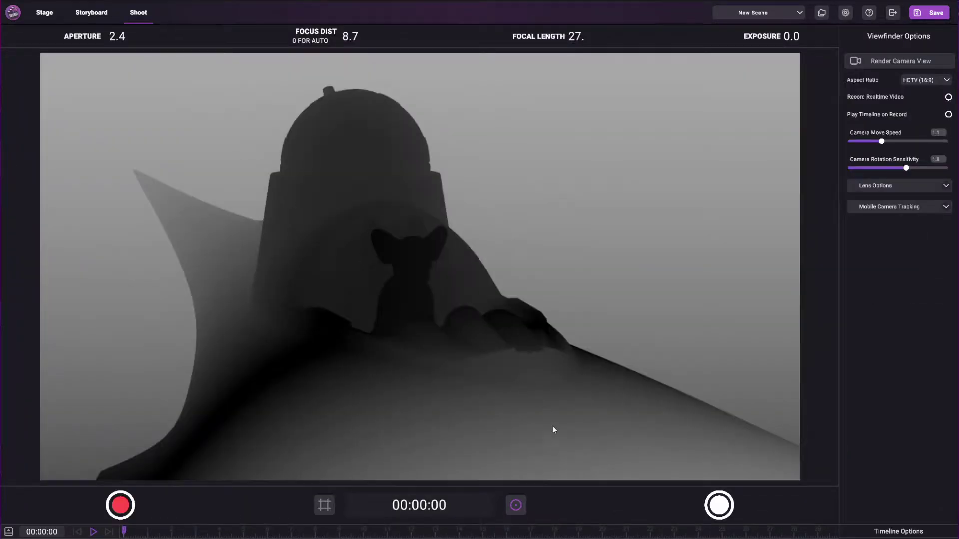
left_click(516, 505)
scroll(117, 36, "up", 3)
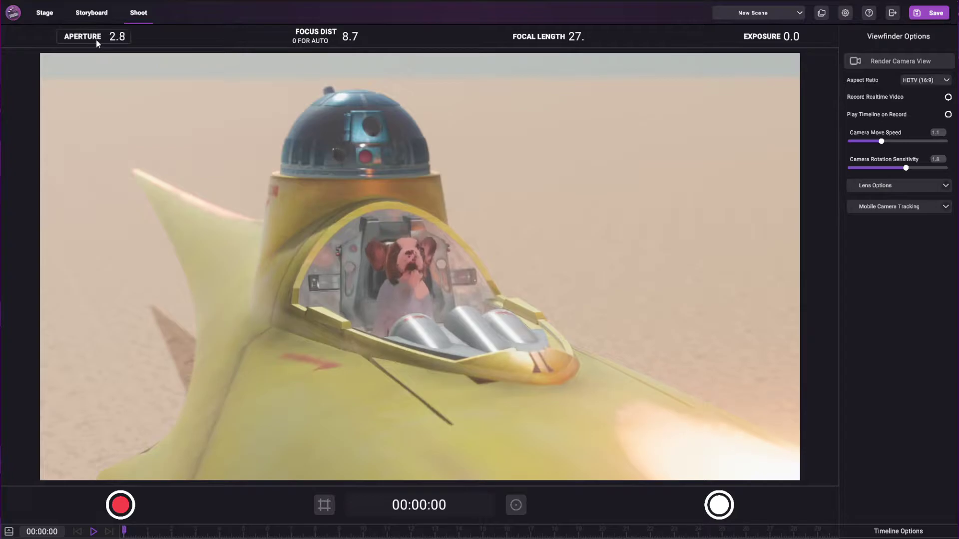
scroll(334, 37, "down", 3)
scroll(335, 37, "down", 3)
scroll(334, 36, "up", 2)
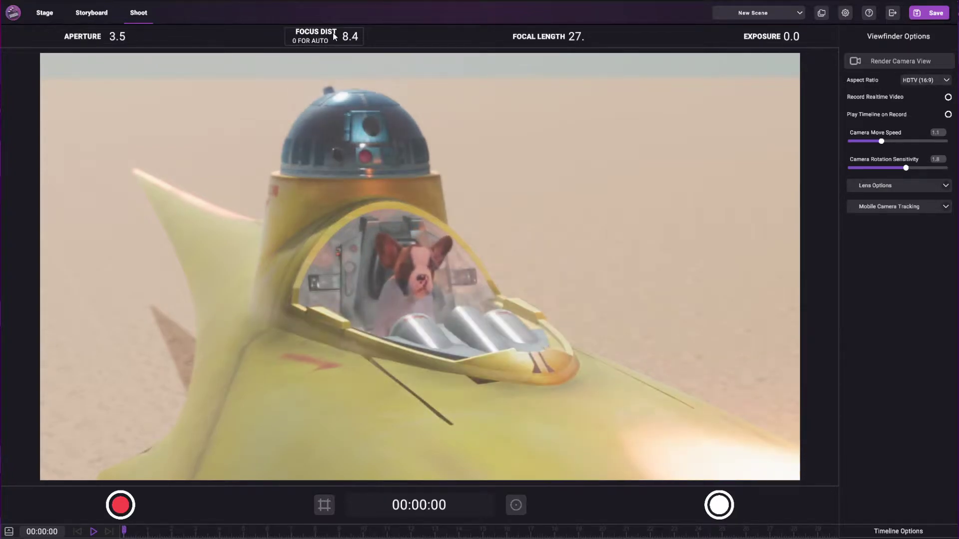
scroll(334, 37, "up", 5)
- Bring the cockpit into close view and move the light bulb up beside the engine
left_click(45, 13)
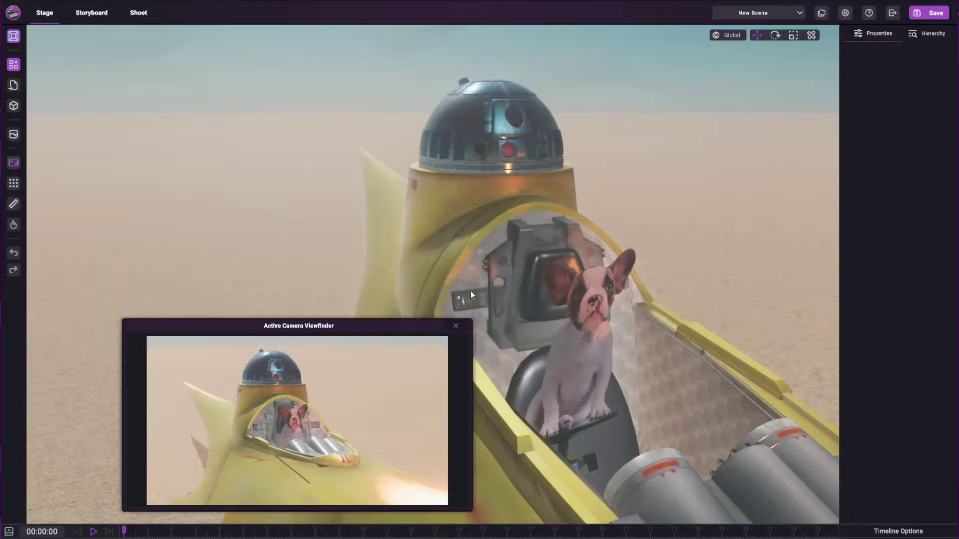
left_click(462, 177)
mouse_move(463, 177)
middle_mouse_down()
mouse_move(508, 201)
mouse_move(737, 262)
mouse_move(739, 305)
middle_mouse_up()
scroll(508, 201, "up", 3)
left_click(697, 365)
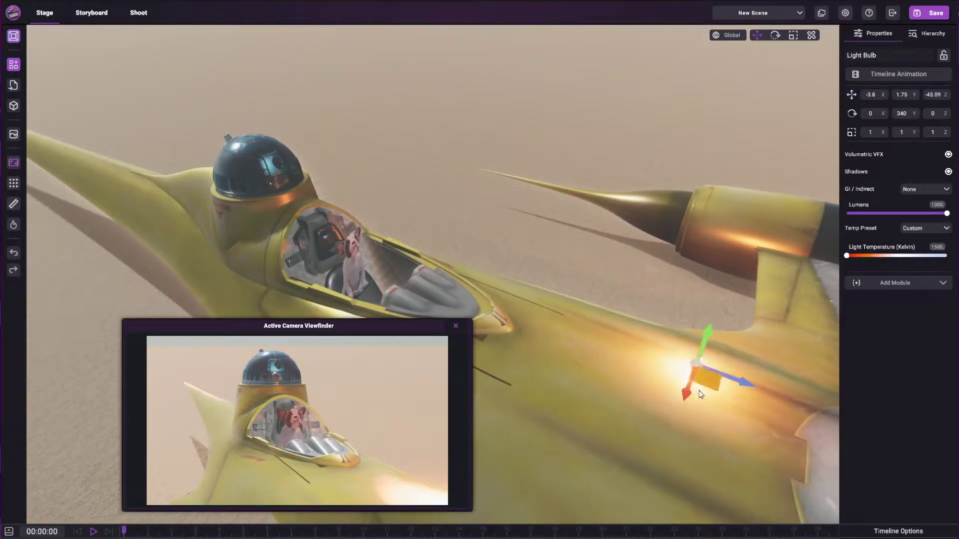
mouse_move(699, 391)
left_mouse_down()
mouse_move(531, 395)
mouse_move(570, 308)
mouse_move(639, 349)
mouse_move(606, 448)
mouse_move(592, 165)
mouse_move(621, 311)
mouse_move(658, 299)
mouse_move(678, 230)
mouse_move(601, 244)
mouse_move(688, 311)
mouse_move(718, 256)
mouse_move(728, 269)
left_mouse_up()
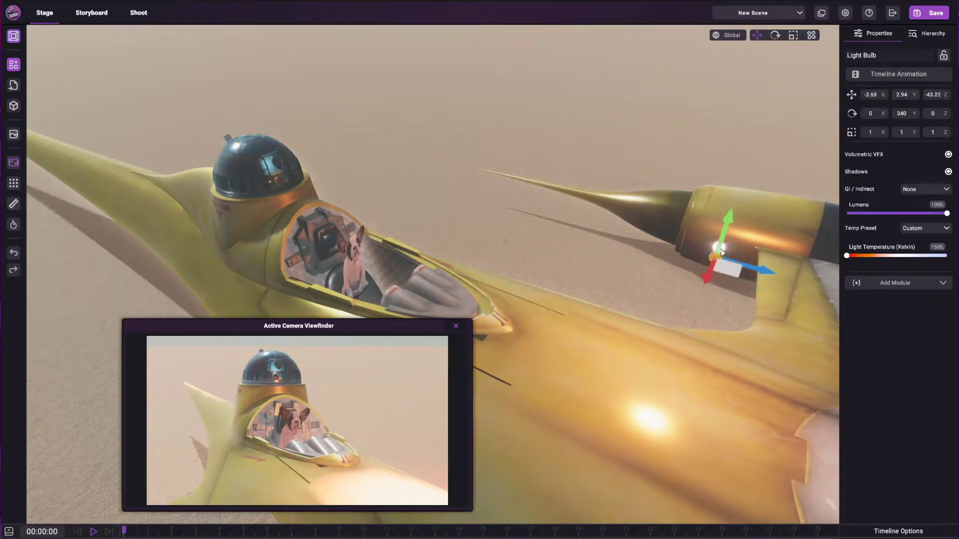
left_click_drag(725, 226, 752, 149)
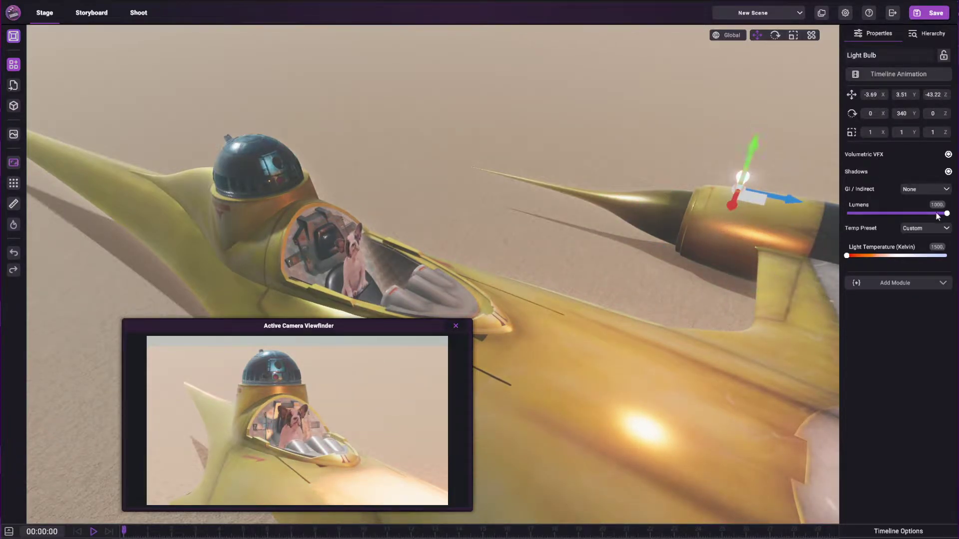
- Dim the light to 550 lumens with Multiplied GI, raise it to Y 4.1, and disable volumetrics
mouse_move(937, 216)
left_mouse_down()
mouse_move(886, 220)
mouse_move(934, 219)
left_mouse_up()
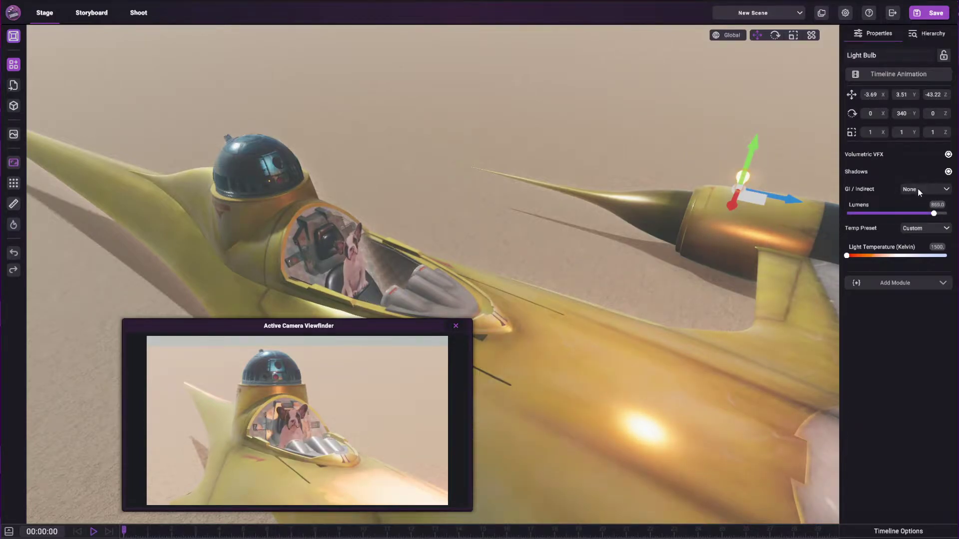
left_click(880, 210)
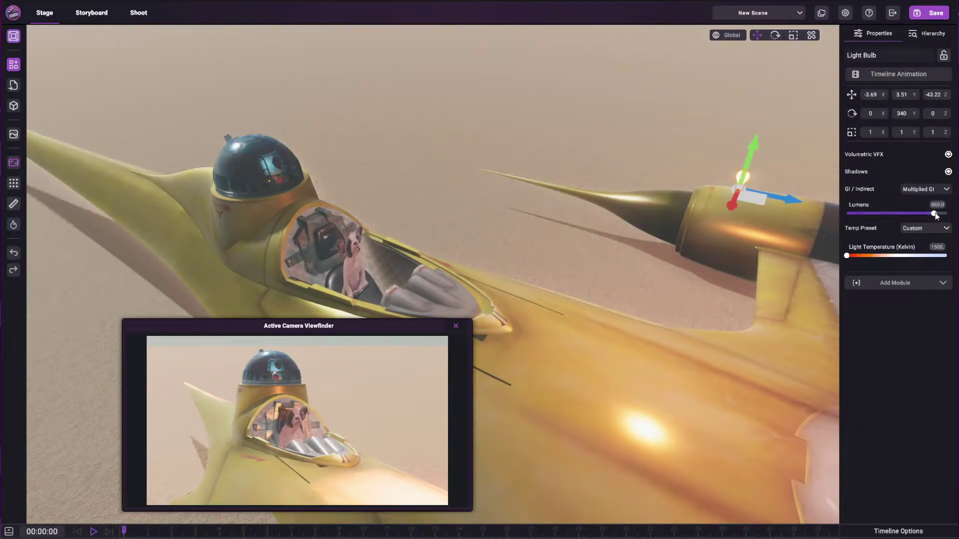
mouse_move(937, 216)
left_mouse_down()
mouse_move(847, 223)
mouse_move(903, 220)
left_mouse_up()
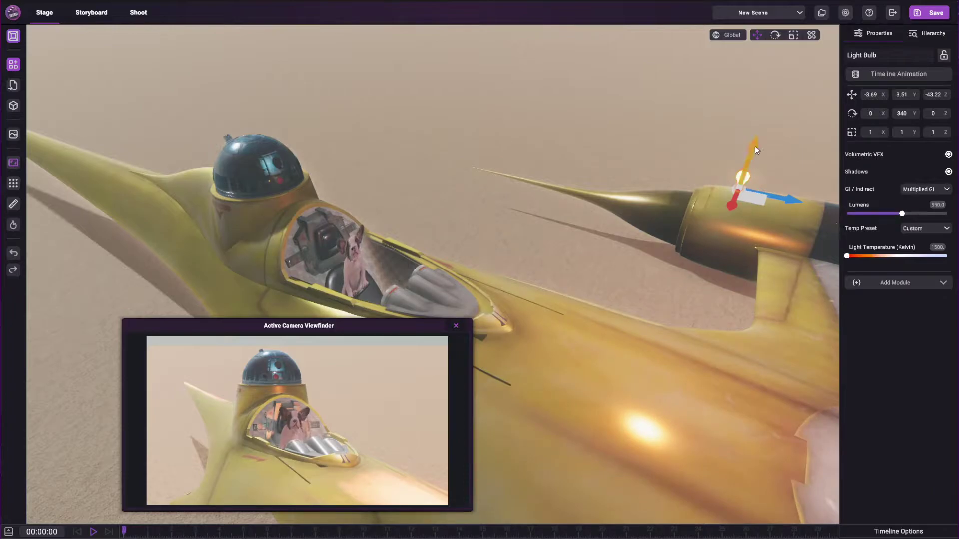
mouse_move(754, 146)
left_mouse_down()
mouse_move(784, 29)
mouse_move(781, 46)
left_mouse_up()
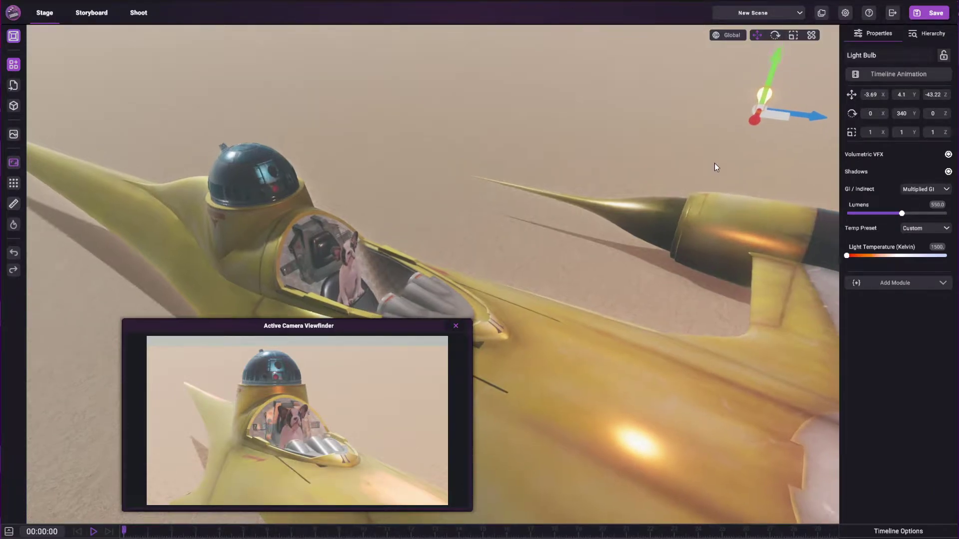
left_click(948, 172)
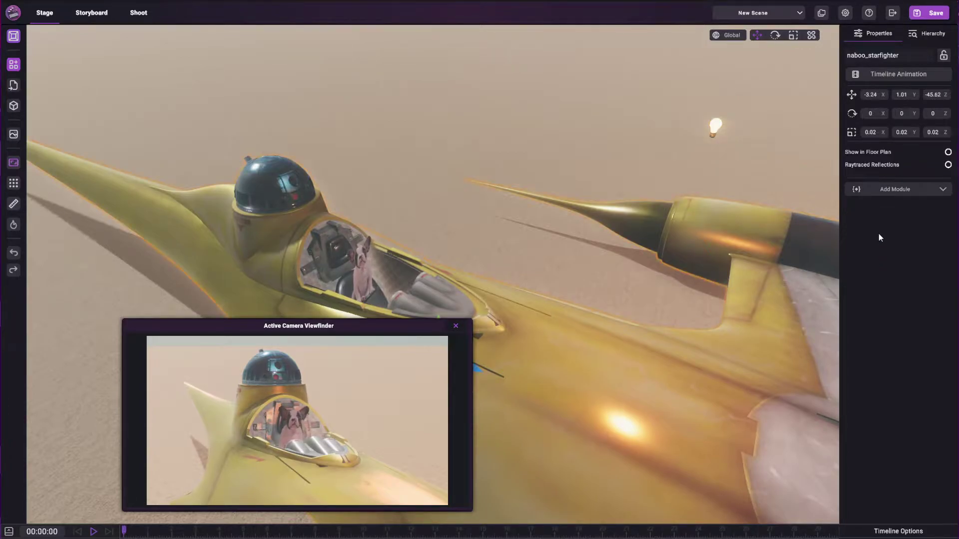
- Set the light temperature to 1513 and enable raytraced reflections on the starfighter
left_click(714, 127)
left_click(850, 256)
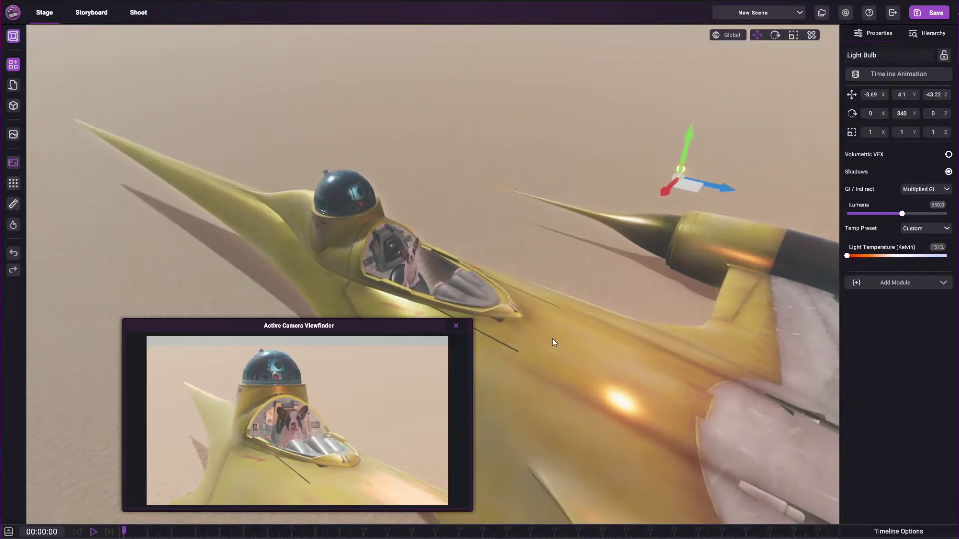
left_click(552, 339)
left_click(948, 165)
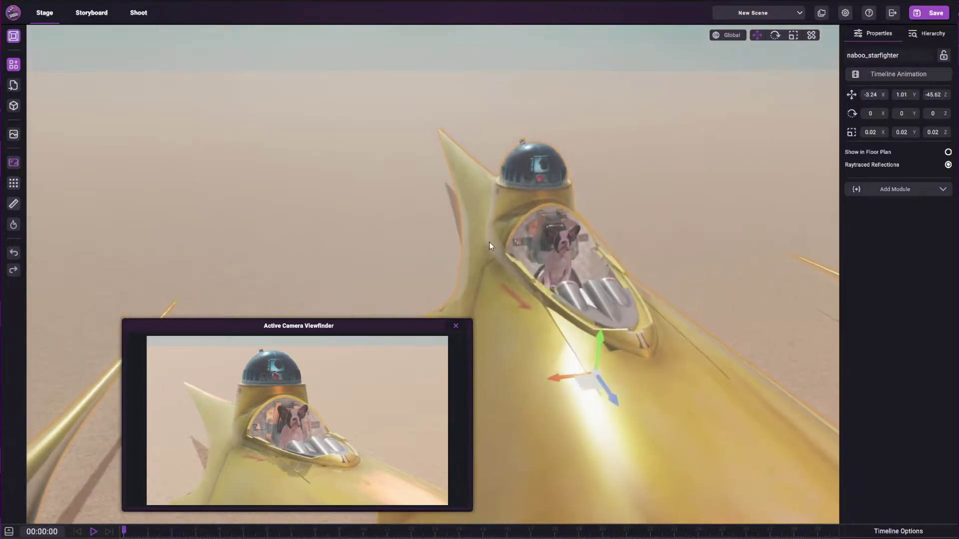
- Slide the dog video surface into the cockpit at X -3.05 and open Visuals Settings
left_click(549, 268)
left_click_drag(538, 316, 493, 341)
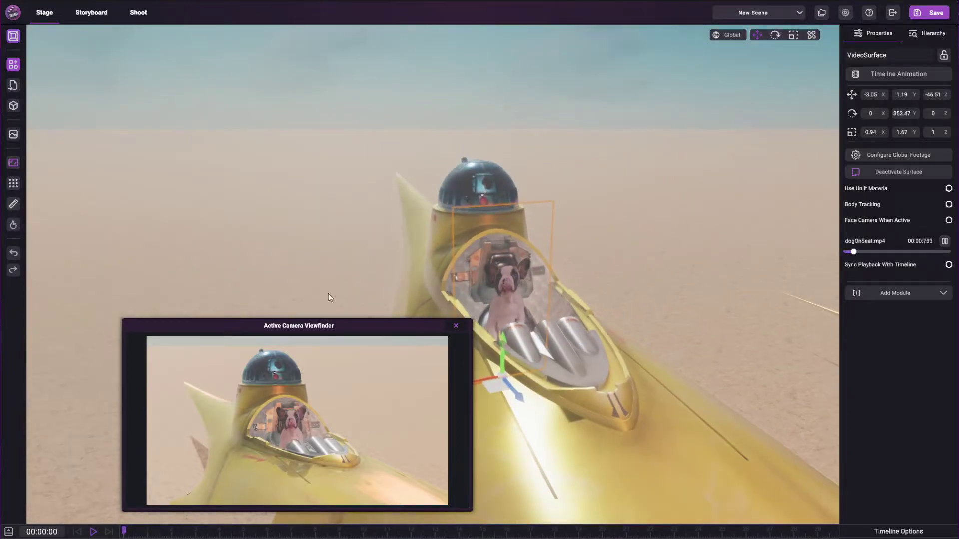
left_click(14, 134)
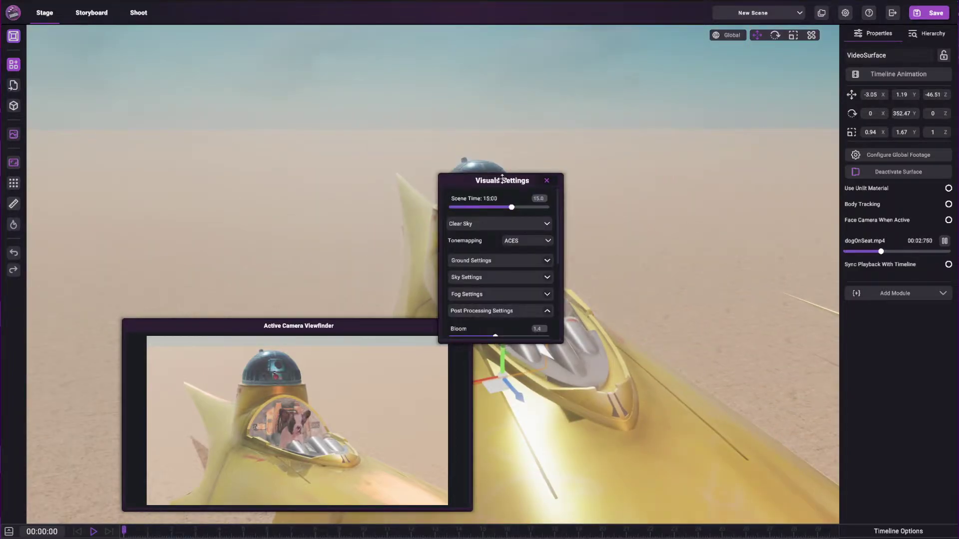
- Move the Visuals Settings panel aside, set Scene Time to 14:00, and expand Fog Settings
mouse_move(503, 178)
left_mouse_down()
mouse_move(713, 211)
mouse_move(687, 258)
left_mouse_up()
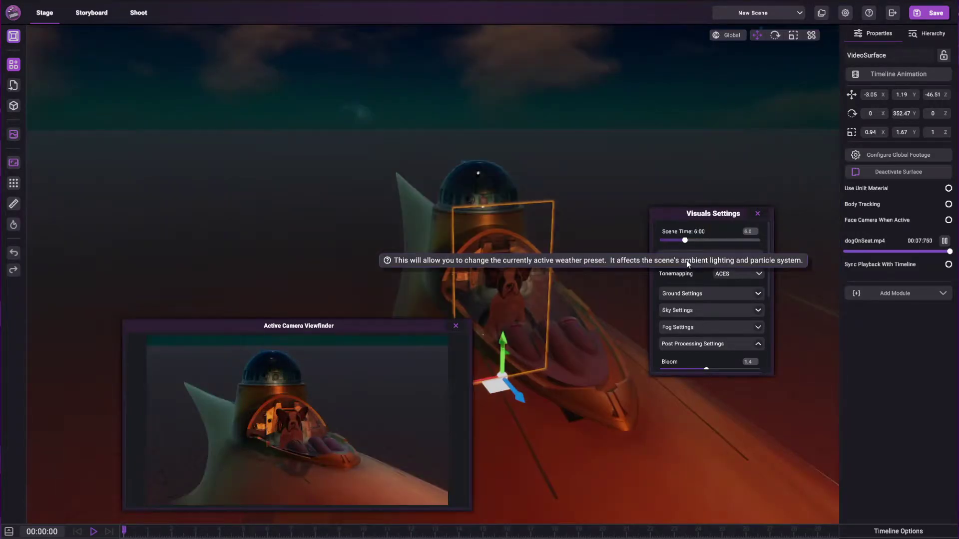
mouse_move(687, 262)
left_mouse_down()
mouse_move(730, 244)
mouse_move(718, 254)
left_mouse_up()
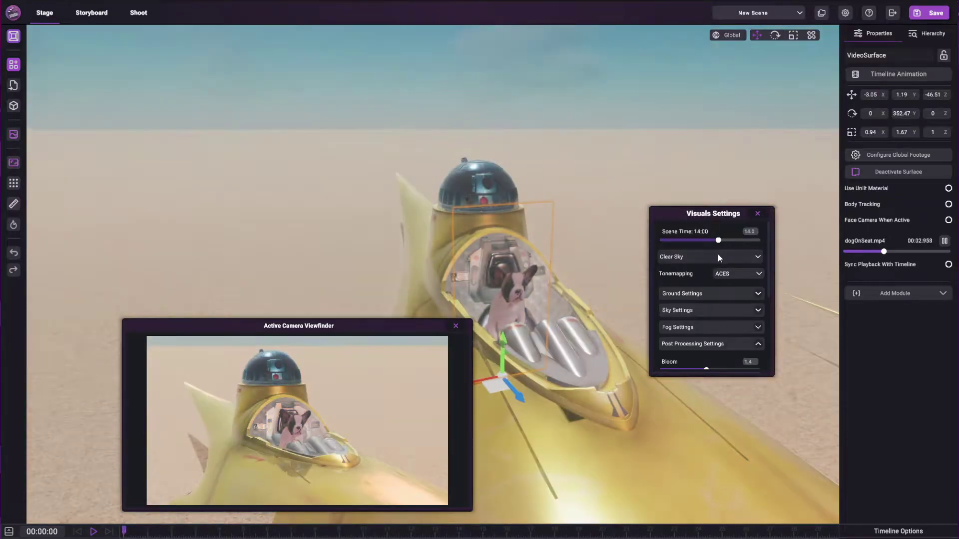
scroll(739, 290, "down", 1)
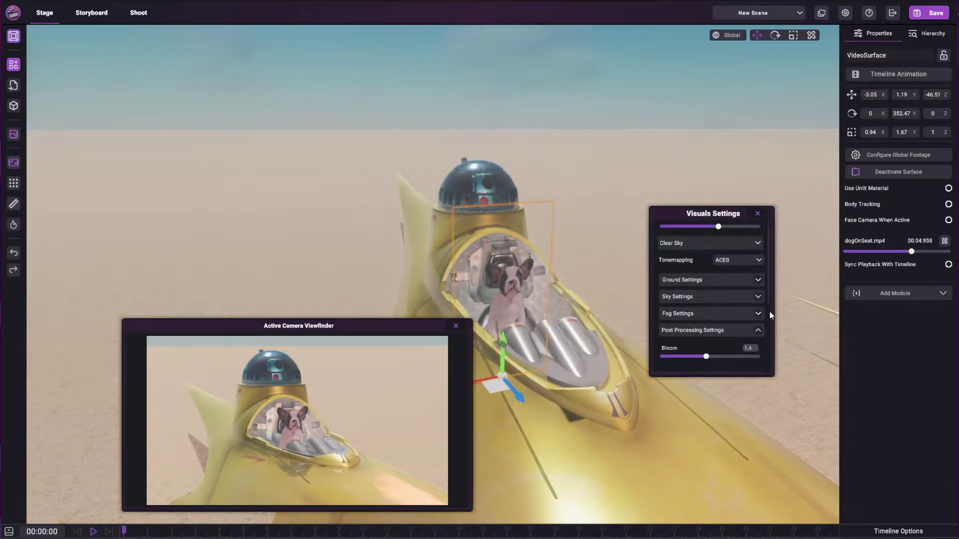
left_click(762, 314)
scroll(750, 329, "down", 1)
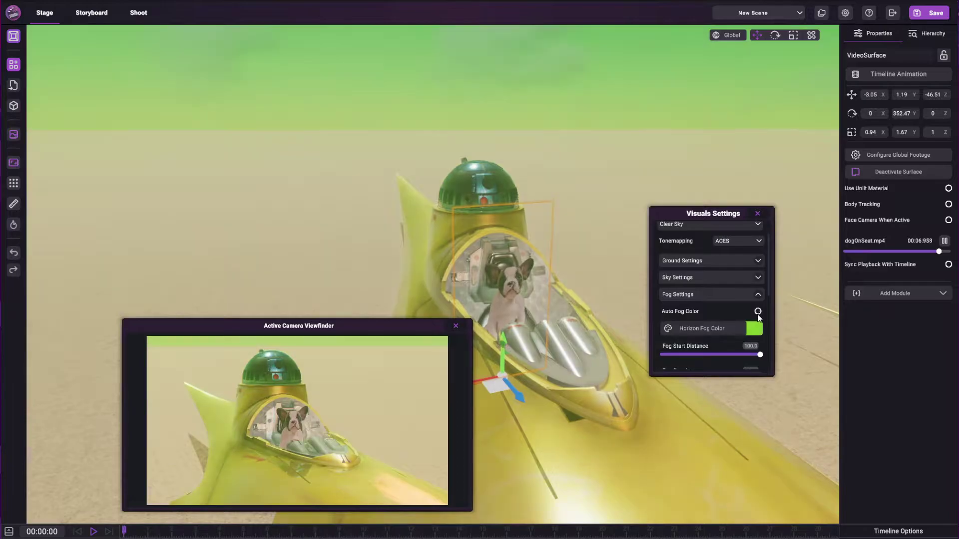
- Switch the horizon fog to a custom colour and try several hues in the colour picker
left_click(754, 328)
left_click_drag(637, 212, 662, 247)
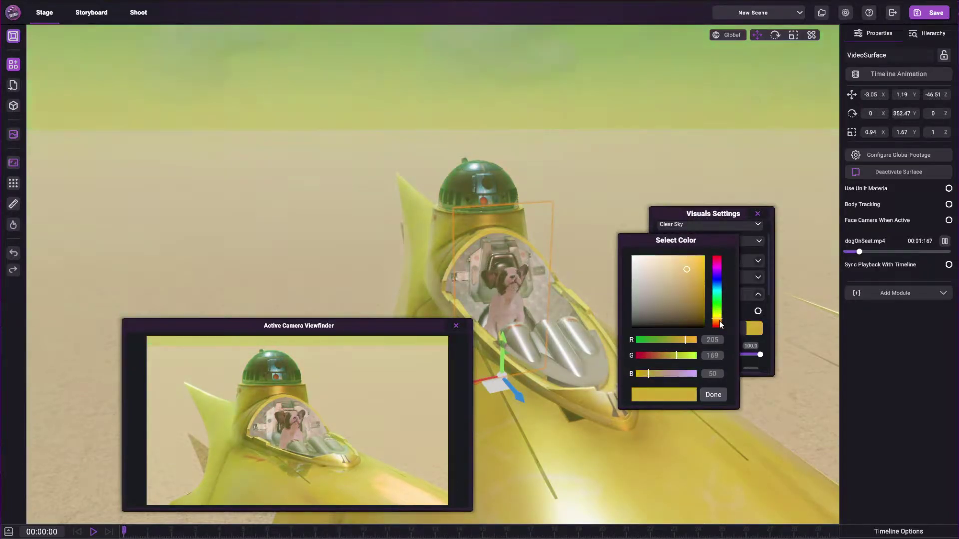
left_click(720, 326)
left_click(674, 281)
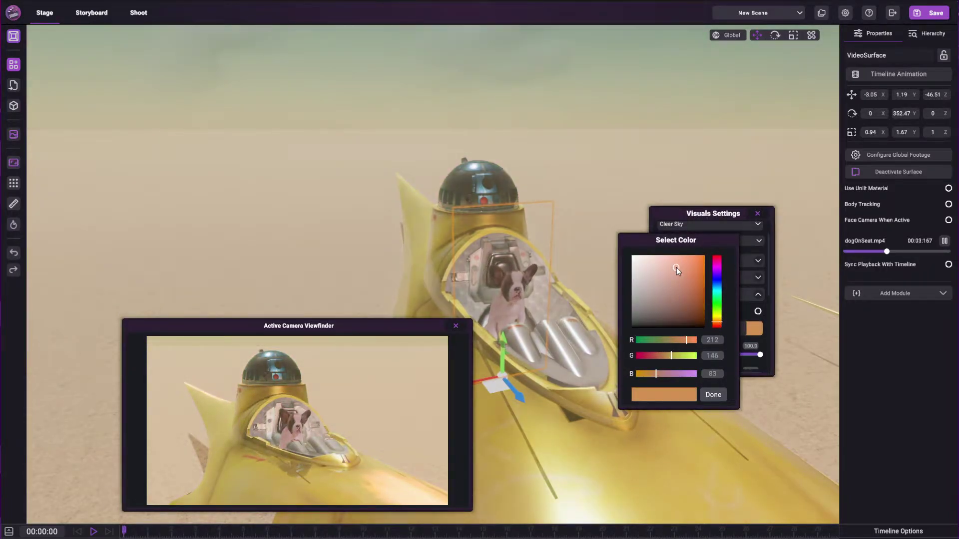
left_click_drag(676, 267, 684, 263)
left_click_drag(718, 303, 720, 326)
left_click_drag(677, 266, 683, 254)
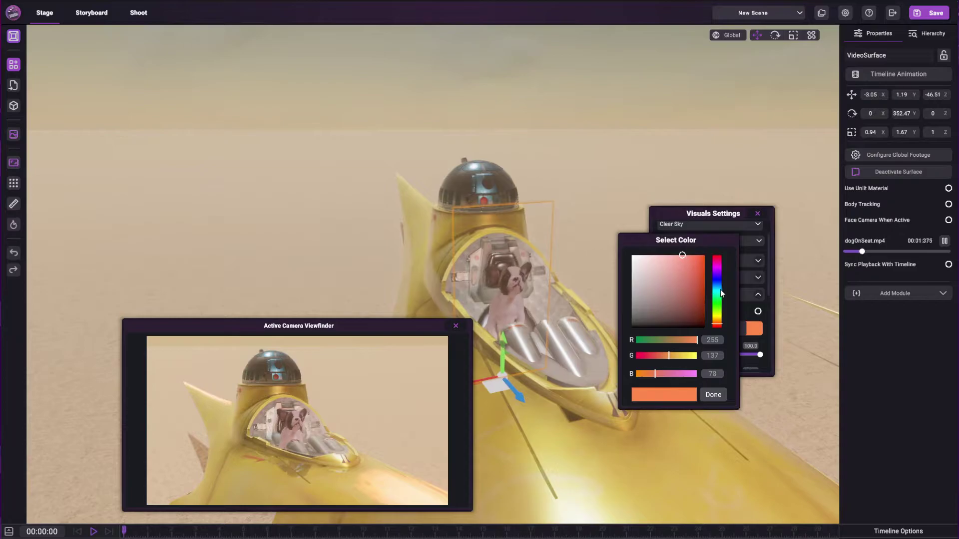
mouse_move(720, 293)
left_mouse_down()
mouse_move(719, 302)
mouse_move(716, 256)
mouse_move(717, 324)
left_mouse_up()
mouse_move(682, 255)
left_mouse_down()
mouse_move(682, 288)
mouse_move(670, 265)
mouse_move(683, 254)
mouse_move(675, 250)
mouse_move(690, 248)
left_mouse_up()
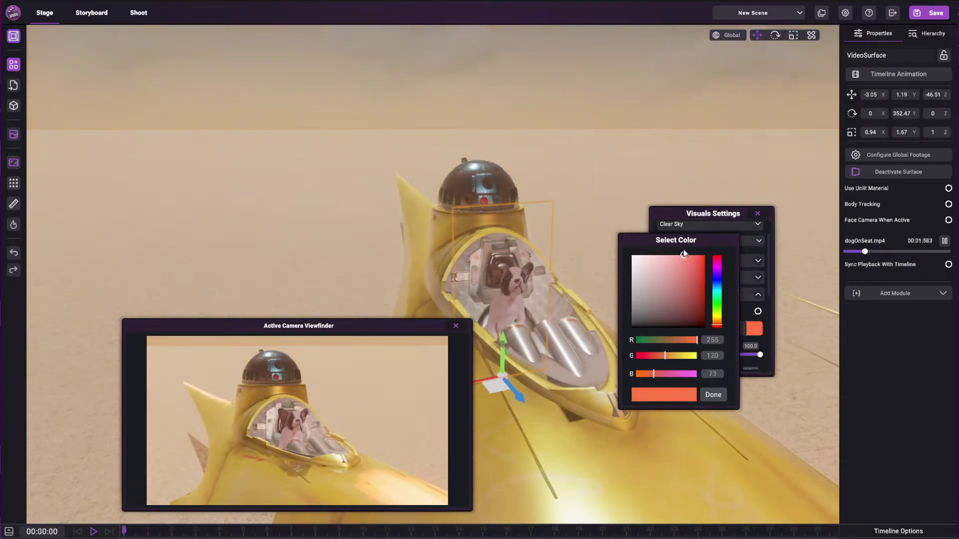
mouse_move(718, 324)
left_mouse_down()
mouse_move(718, 300)
mouse_move(720, 319)
left_mouse_up()
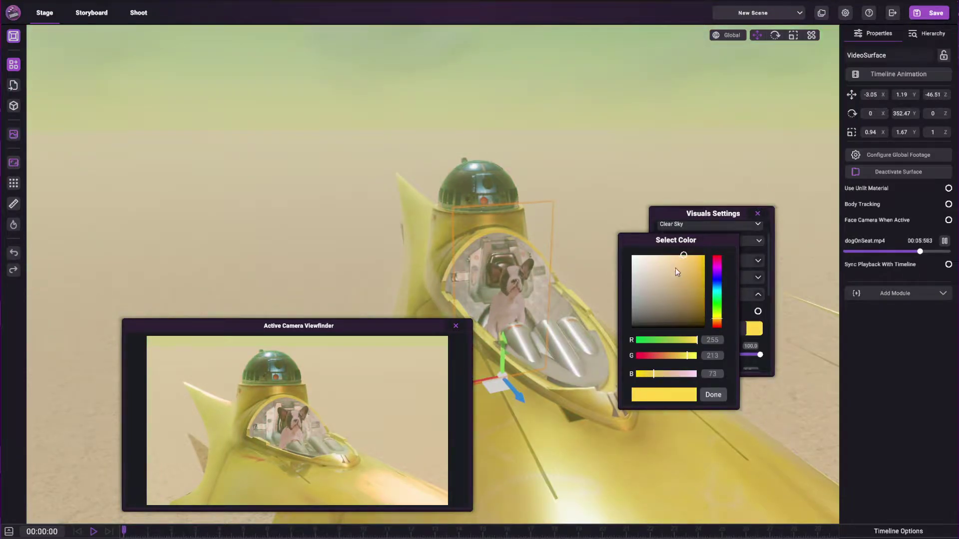
mouse_move(676, 268)
left_mouse_down()
mouse_move(665, 294)
mouse_move(684, 253)
left_mouse_up()
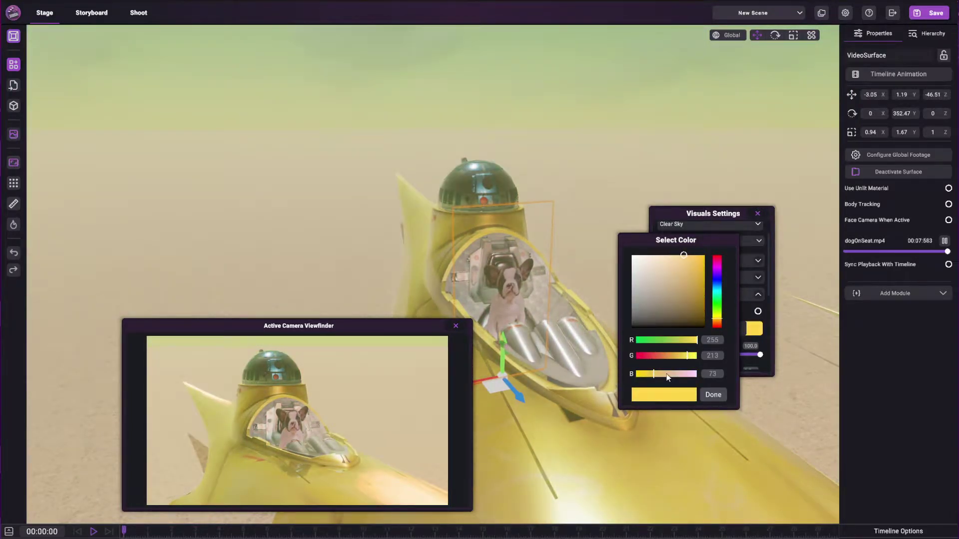
- Adjust the RGB values to settle the fog on sandy yellow 238, 200, 114
left_click_drag(645, 384, 628, 396)
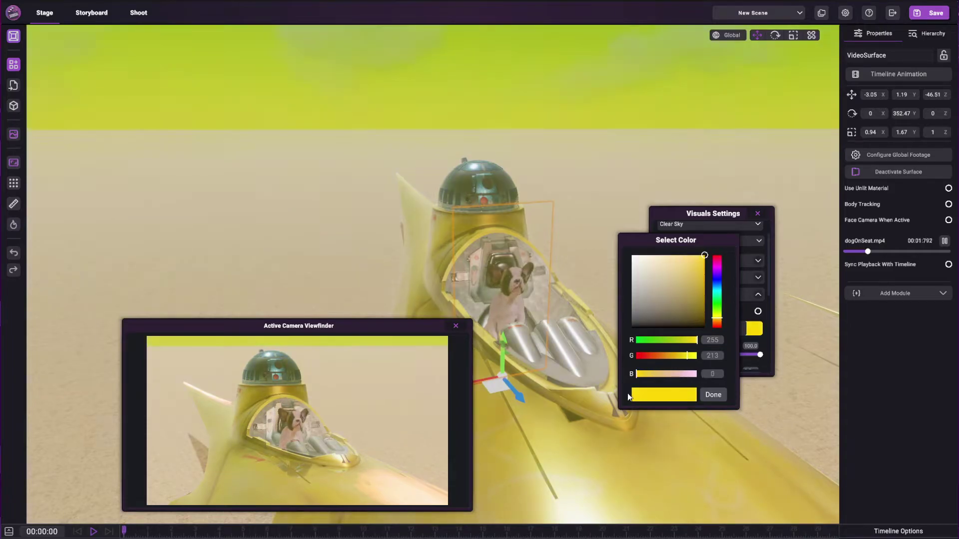
mouse_move(695, 358)
left_mouse_down()
mouse_move(670, 364)
mouse_move(680, 341)
left_mouse_up()
left_click_drag(636, 373, 657, 374)
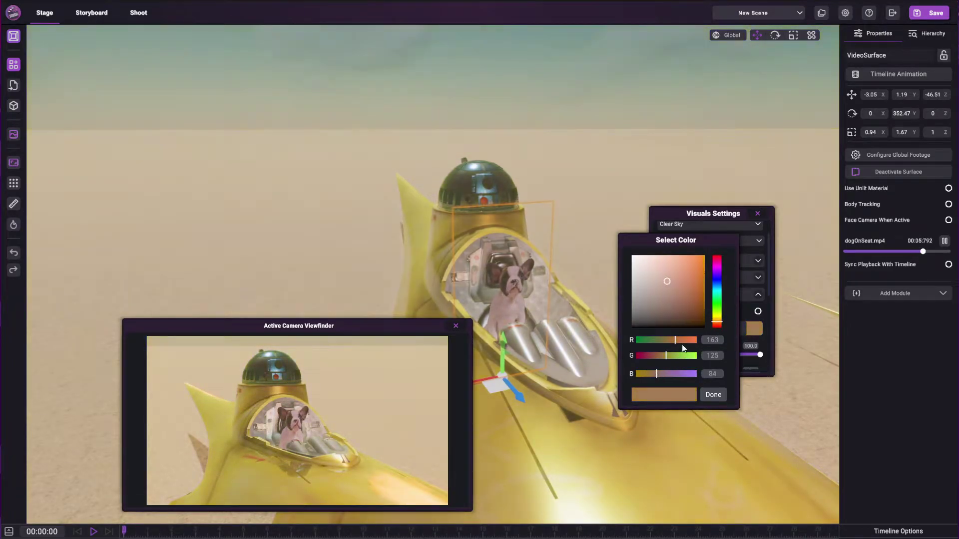
mouse_move(676, 340)
left_mouse_down()
mouse_move(719, 312)
mouse_move(717, 324)
left_mouse_up()
mouse_move(690, 356)
left_mouse_down()
mouse_move(678, 358)
mouse_move(687, 356)
left_mouse_up()
right_click_drag(504, 160, 432, 92)
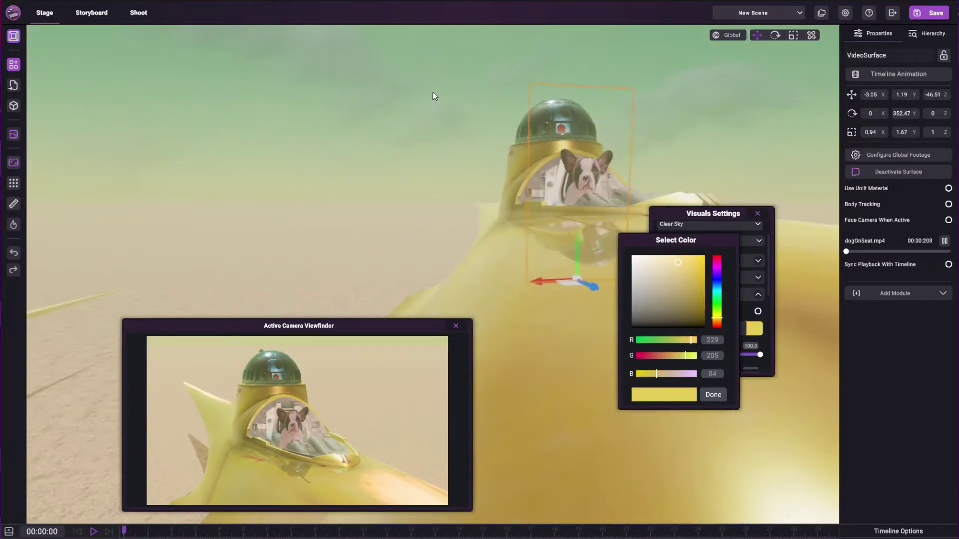
mouse_move(723, 297)
left_mouse_down()
mouse_move(717, 327)
mouse_move(723, 260)
mouse_move(719, 320)
left_mouse_up()
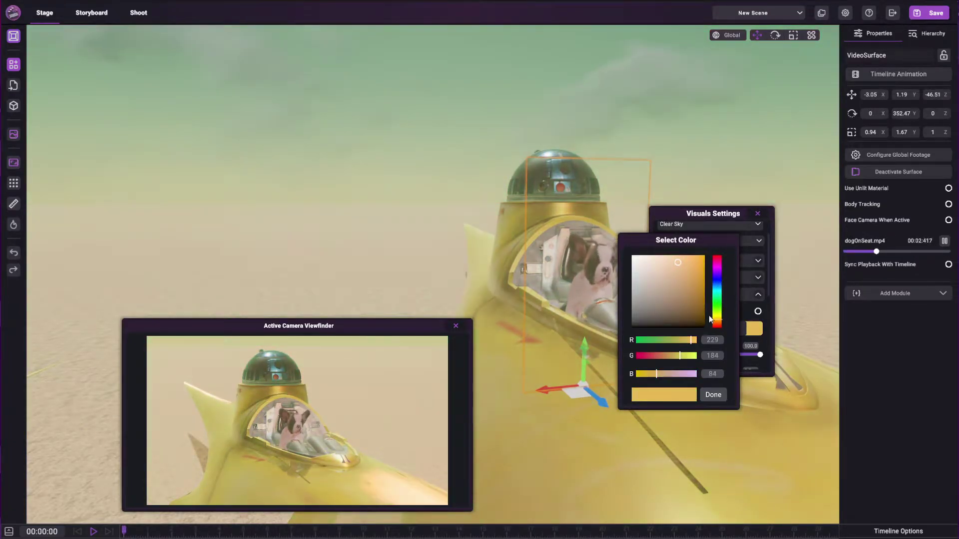
mouse_move(678, 264)
left_mouse_down()
mouse_move(688, 266)
mouse_move(673, 306)
mouse_move(672, 255)
mouse_move(688, 255)
mouse_move(670, 259)
left_mouse_up()
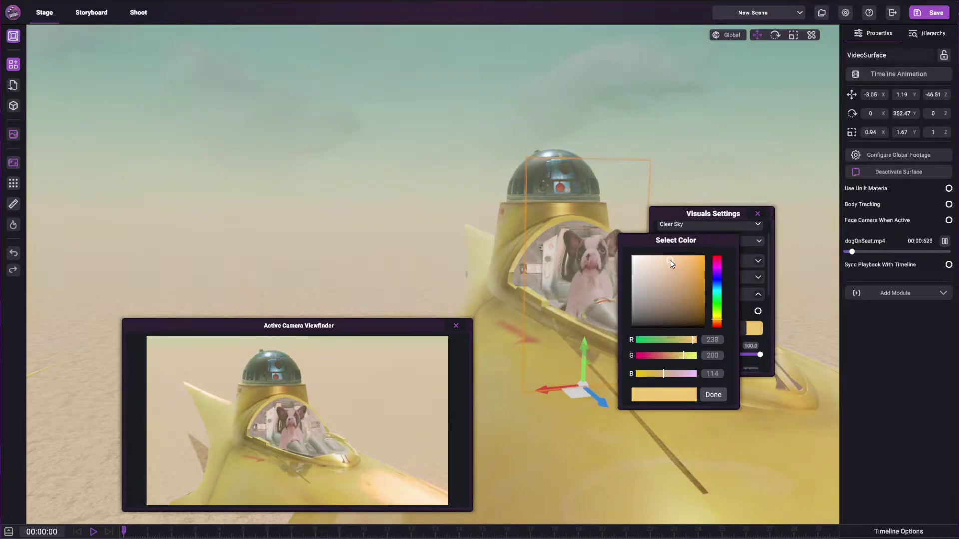
- Confirm the sandy yellow fog colour and go back to the Stage view
left_click(138, 12)
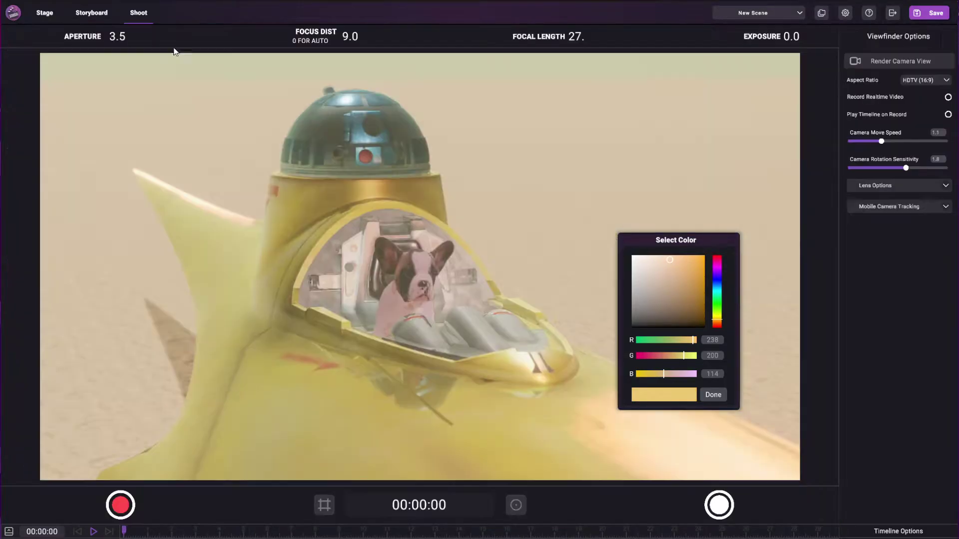
left_click(713, 395)
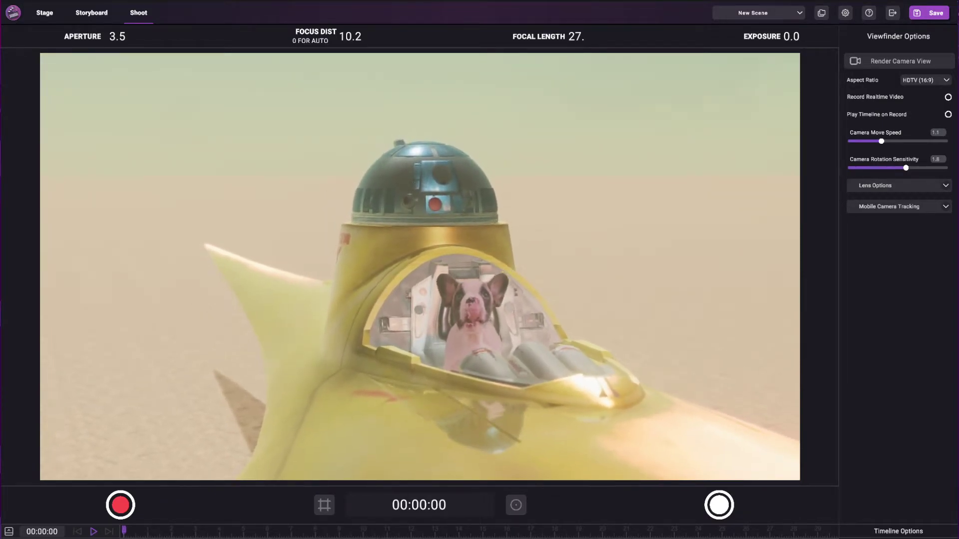
left_click(44, 13)
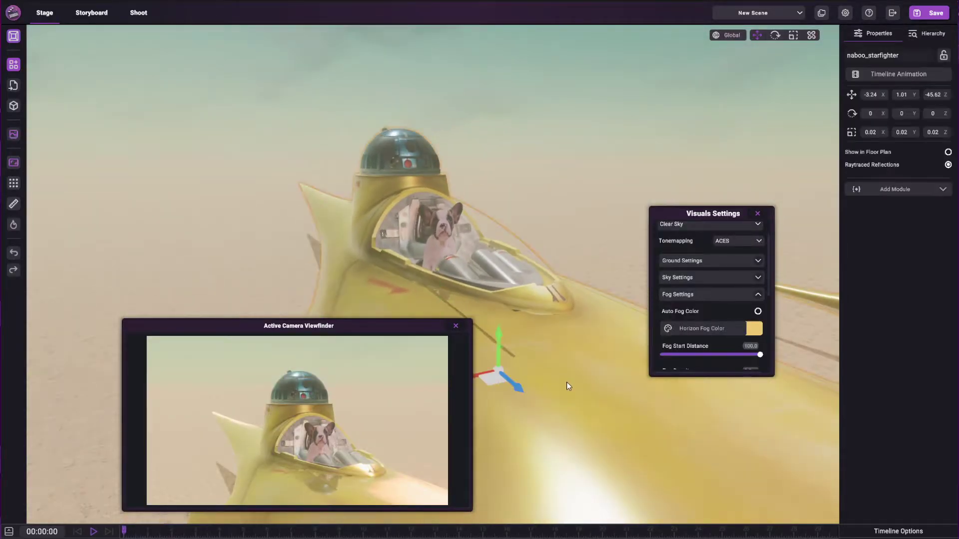
- Close Visuals Settings, select the dog video surface, and enable the FPS Stats overlay
left_click(757, 214)
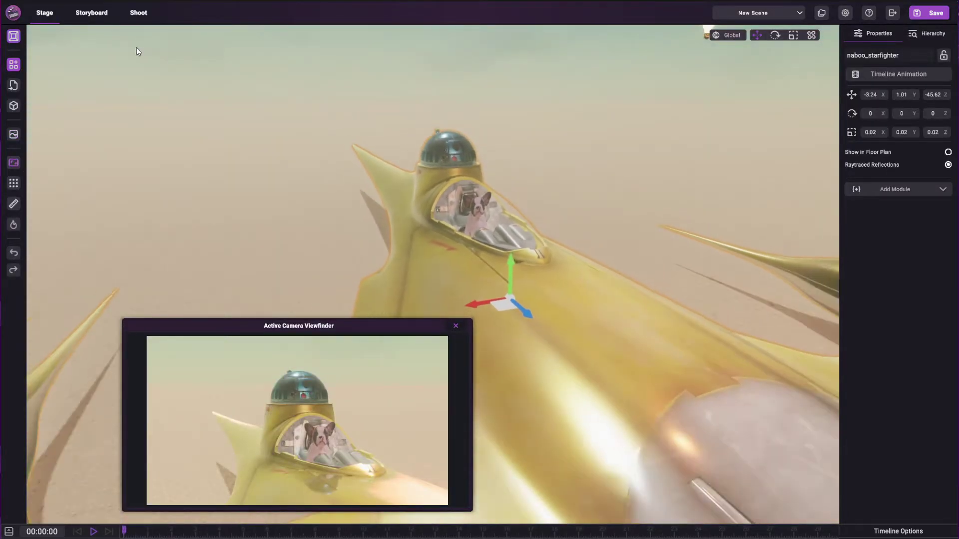
left_click_drag(204, 125, 520, 122)
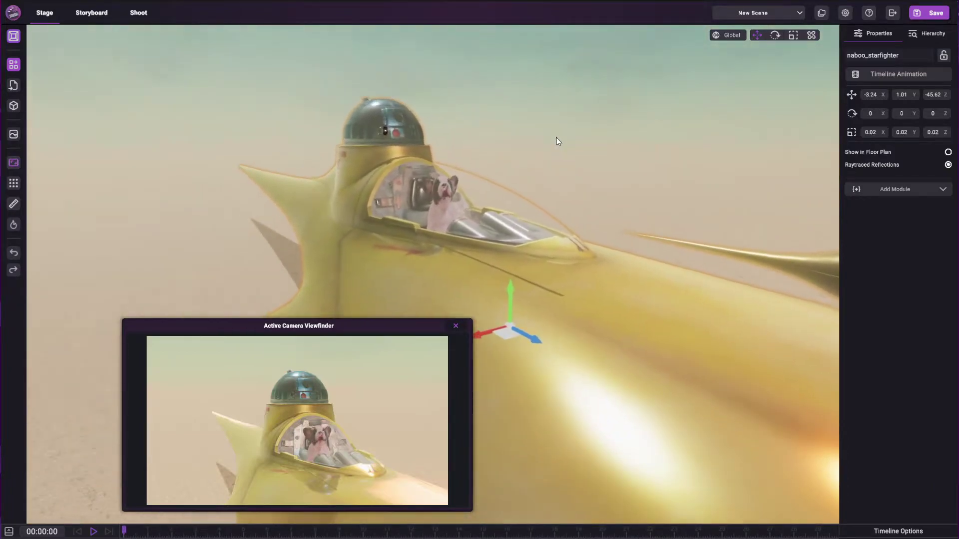
left_click(510, 173)
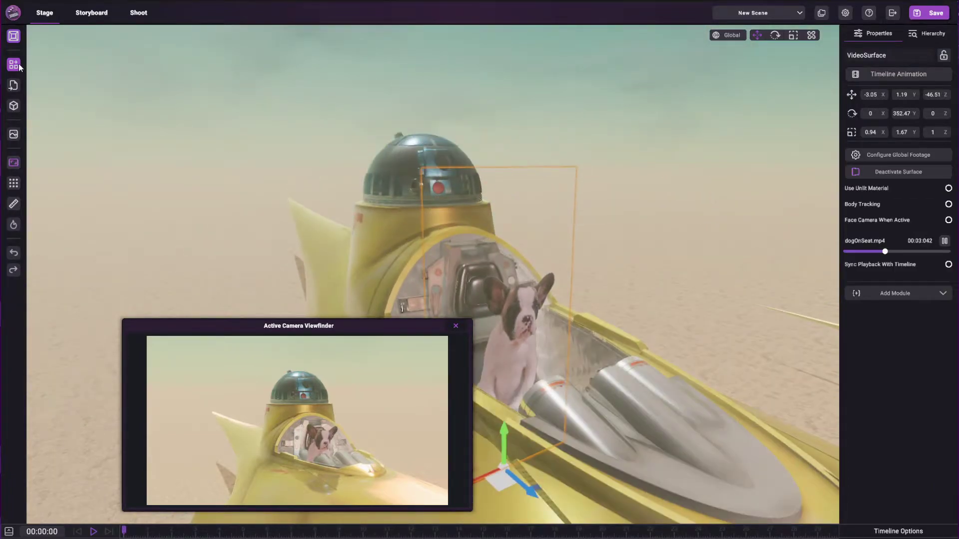
scroll(635, 218, "down", 3)
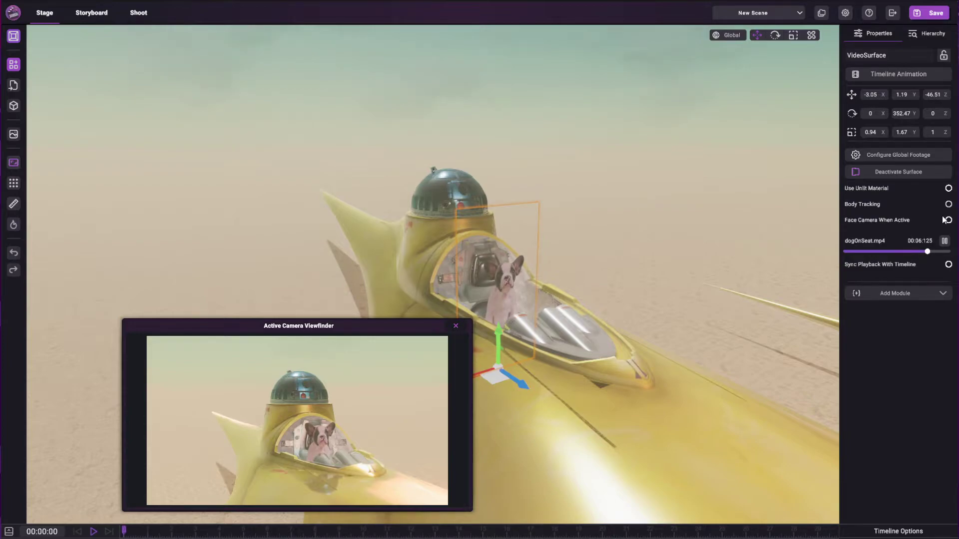
scroll(557, 229, "up", 3)
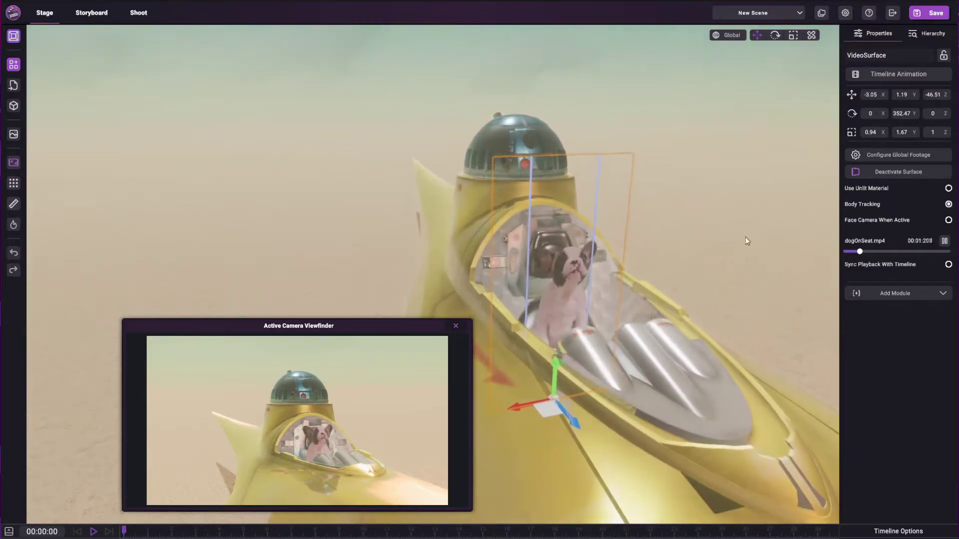
scroll(681, 210, "down", 3)
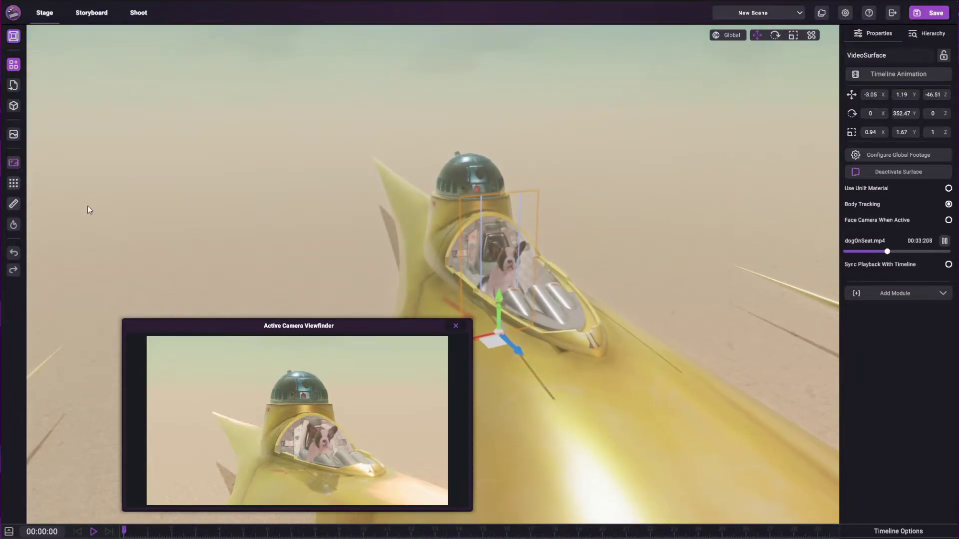
left_click(14, 226)
left_click(91, 300)
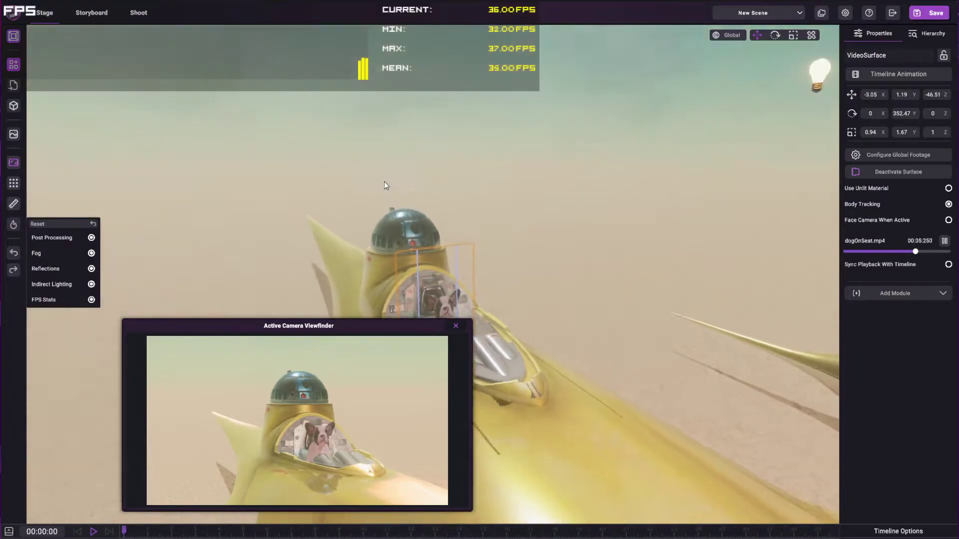
- Replace body tracking with Face Camera When Active on the dog video, then view through Shoot
scroll(317, 244, "up", 3)
left_click_drag(310, 236, 376, 233)
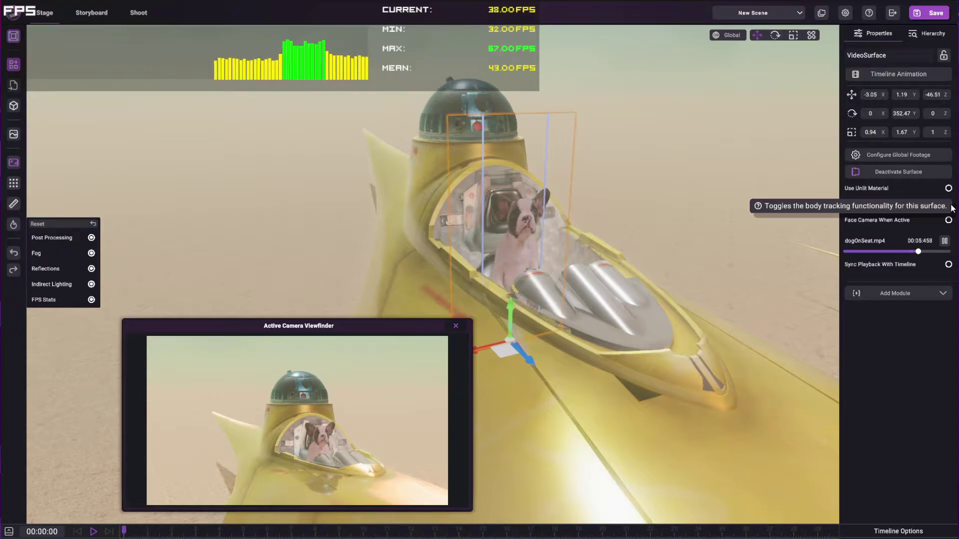
left_click(951, 206)
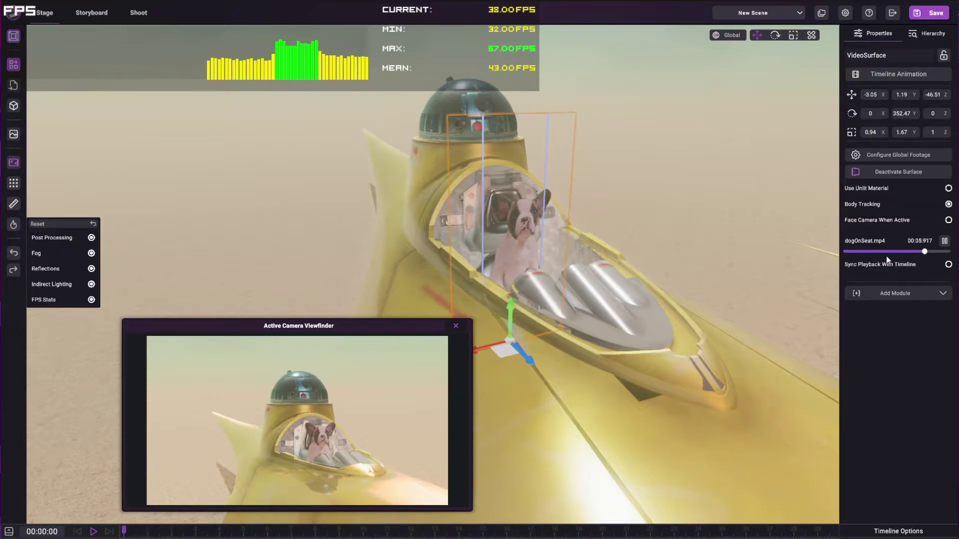
left_click(948, 204)
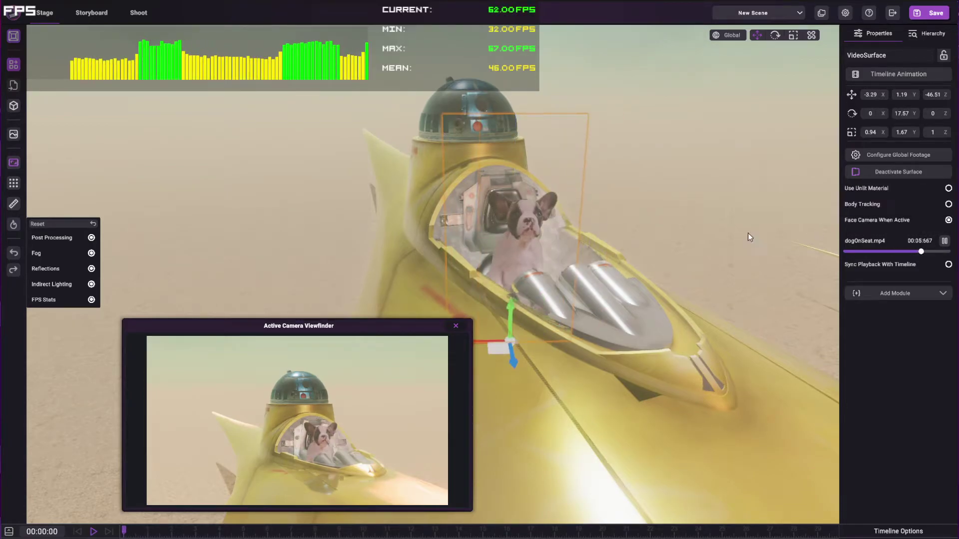
left_click(135, 13)
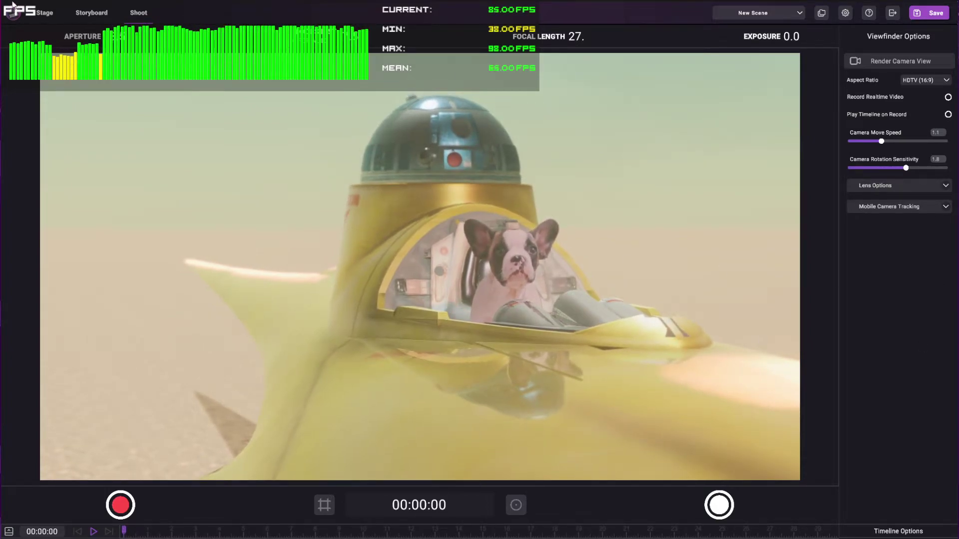
- Open the Shoot camera's Lens Options and try raindrops on the lens, then remove them
left_click(36, 17)
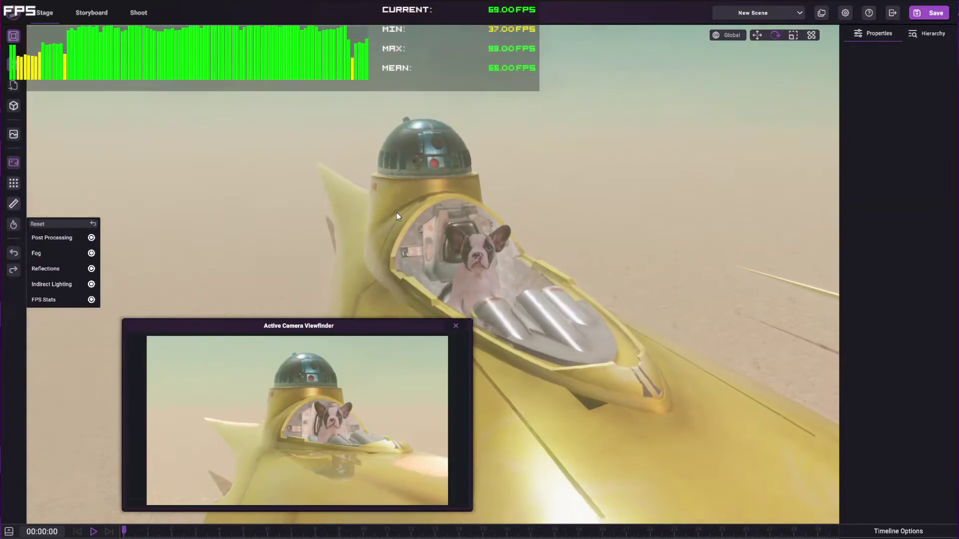
left_click(139, 12)
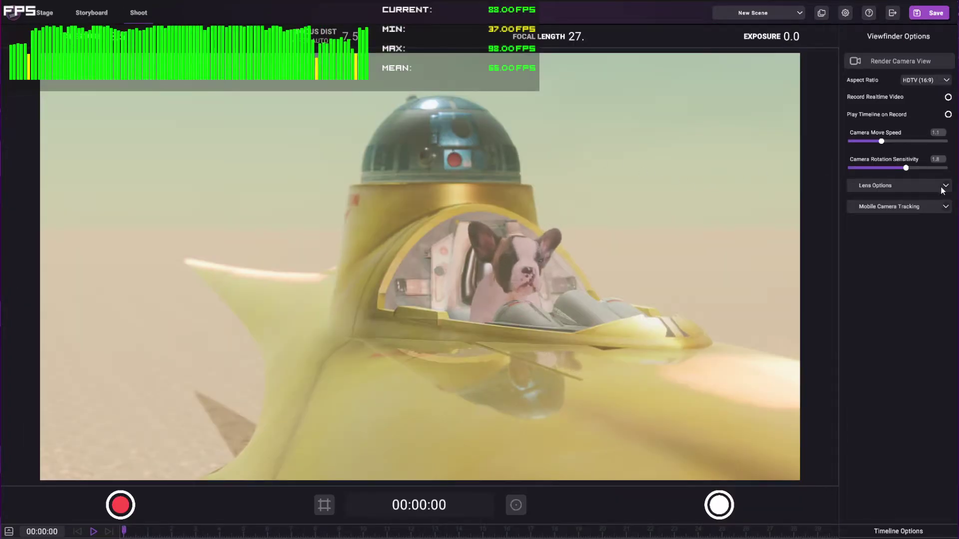
left_click(894, 185)
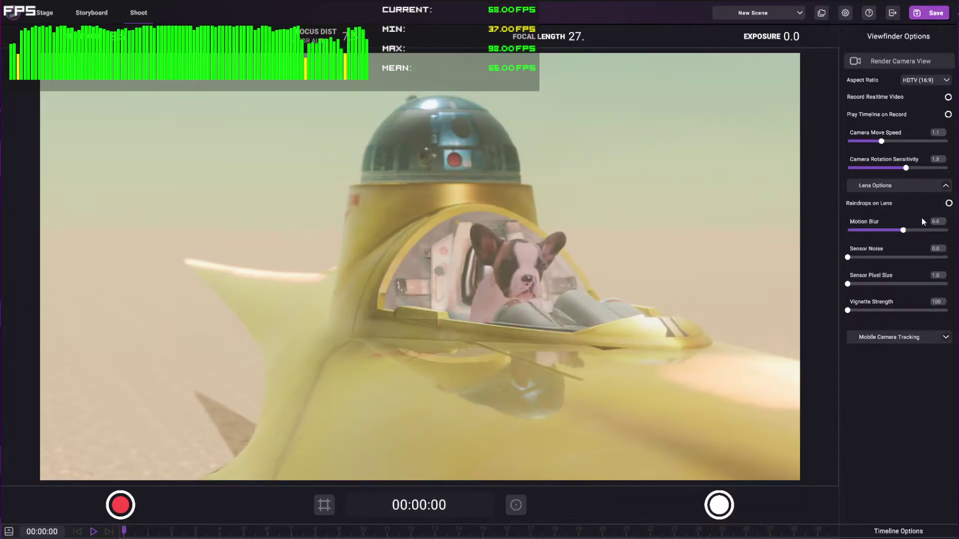
left_click(949, 203)
left_click(949, 203)
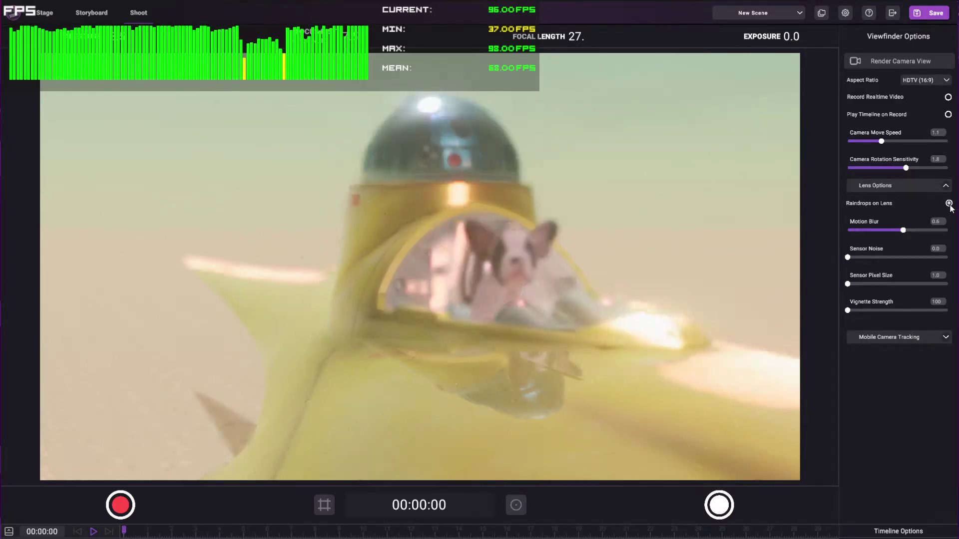
- Set sensor noise 0.4, pixel size 4.0, vignette, motion blur 0.9 and focal length 32
mouse_move(872, 258)
left_mouse_down()
mouse_move(883, 257)
mouse_move(864, 283)
mouse_move(881, 284)
left_mouse_up()
mouse_move(848, 311)
left_mouse_down()
mouse_move(889, 307)
mouse_move(880, 310)
left_mouse_up()
left_click_drag(903, 231, 940, 230)
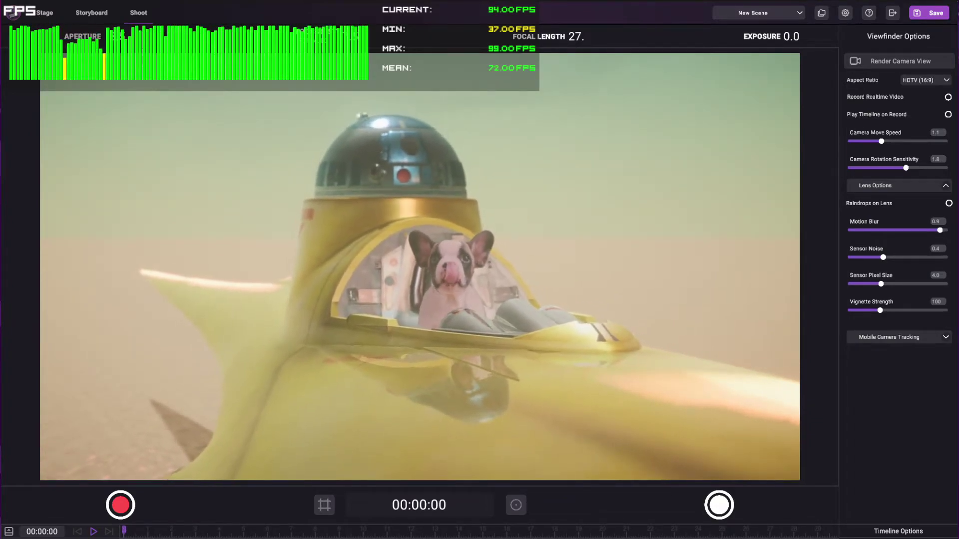
scroll(565, 38, "up", 5)
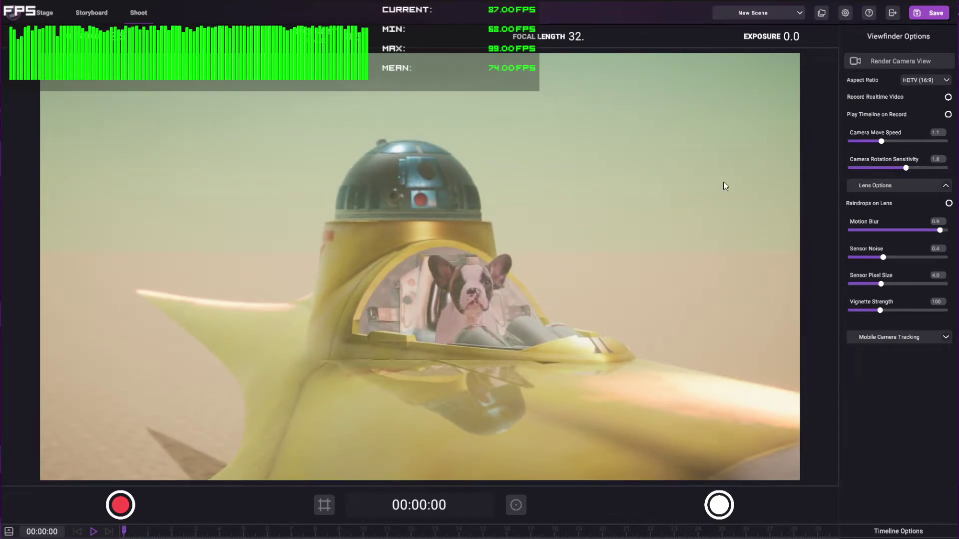
left_click(51, 13)
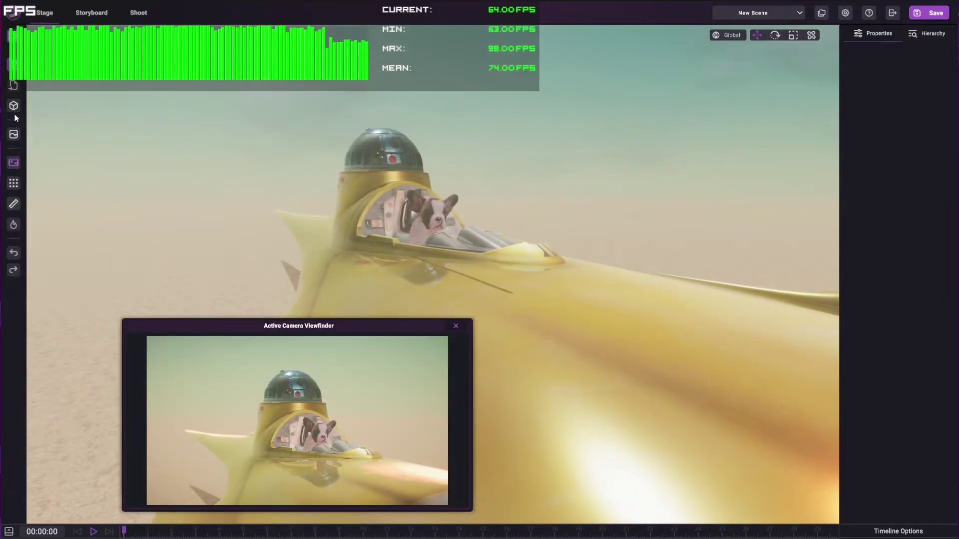
- Tint the horizon fog a warm pale gold, then switch Auto Fog Color back on
left_click(14, 134)
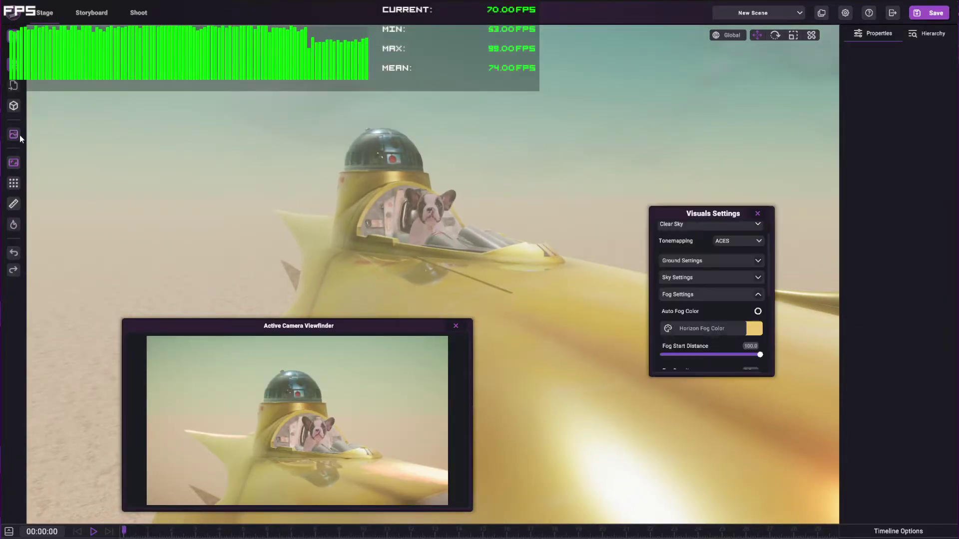
left_click(754, 329)
mouse_move(692, 268)
left_mouse_down()
mouse_move(670, 276)
mouse_move(666, 317)
mouse_move(691, 310)
mouse_move(661, 246)
mouse_move(697, 244)
mouse_move(671, 251)
mouse_move(628, 240)
mouse_move(620, 261)
mouse_move(673, 265)
left_mouse_up()
mouse_move(717, 319)
left_mouse_down()
mouse_move(717, 330)
mouse_move(721, 307)
mouse_move(697, 327)
left_mouse_up()
mouse_move(688, 258)
left_mouse_down()
mouse_move(676, 293)
mouse_move(696, 314)
mouse_move(660, 262)
mouse_move(663, 244)
left_mouse_up()
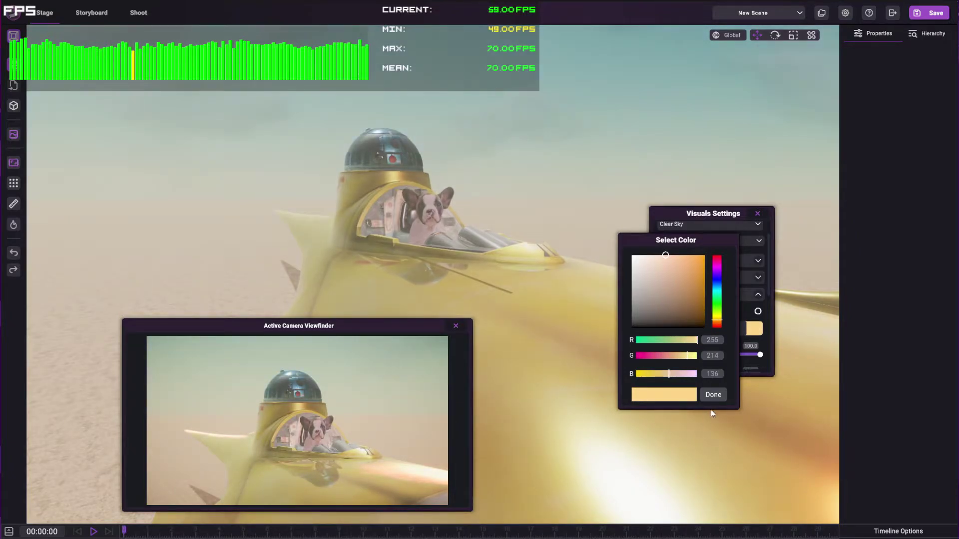
left_click(714, 395)
left_click(759, 312)
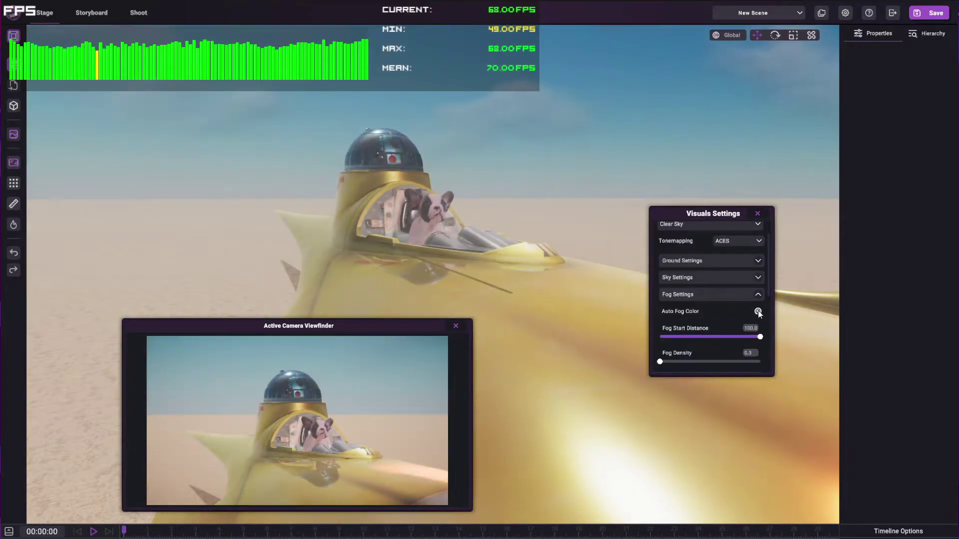
- Turn off automatic fog colour to return to the custom warm horizon fog colour
left_click(758, 311)
scroll(737, 318, "down", 1)
scroll(737, 318, "down", 1)
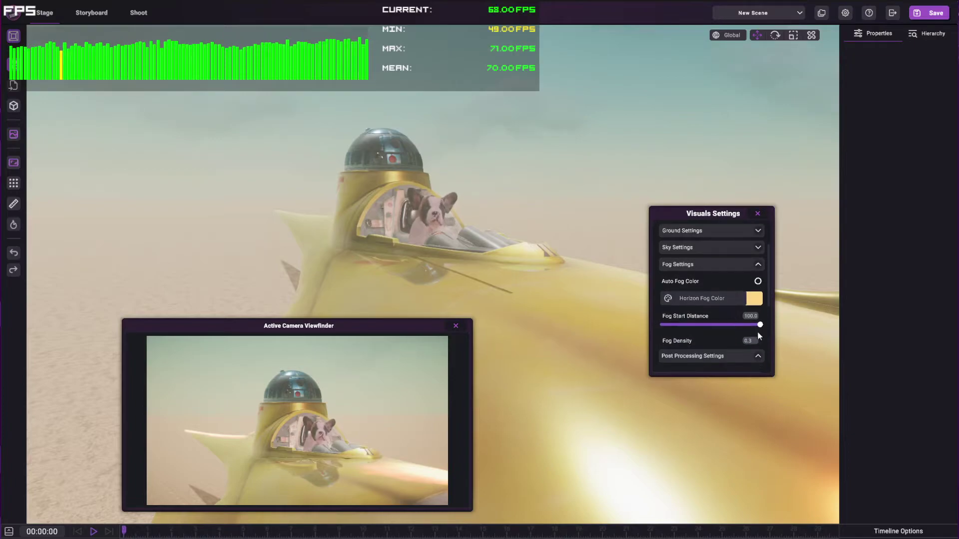
left_click_drag(761, 325, 623, 327)
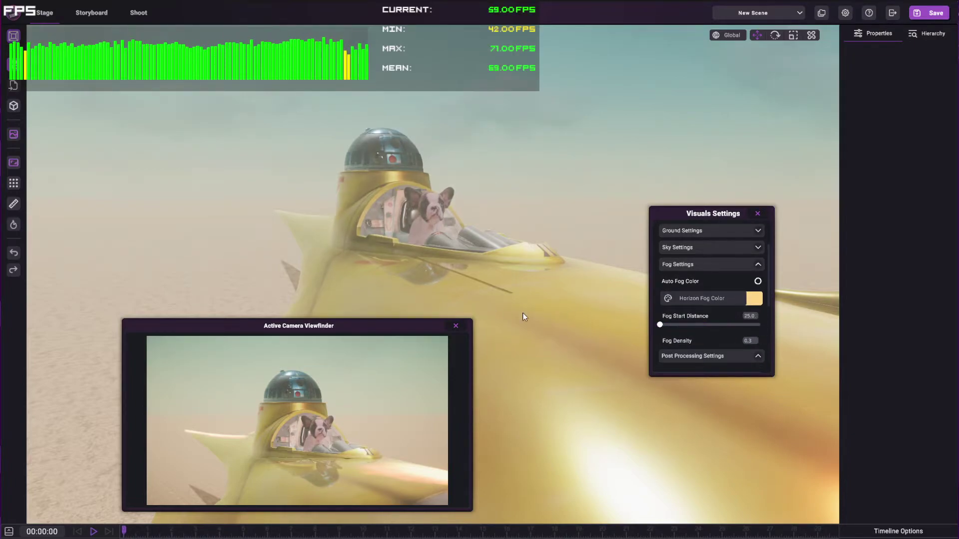
scroll(713, 323, "down", 1)
scroll(712, 322, "down", 1)
- Raise fog density to 1.0 and bring fog start distance in to 89
left_click(757, 317)
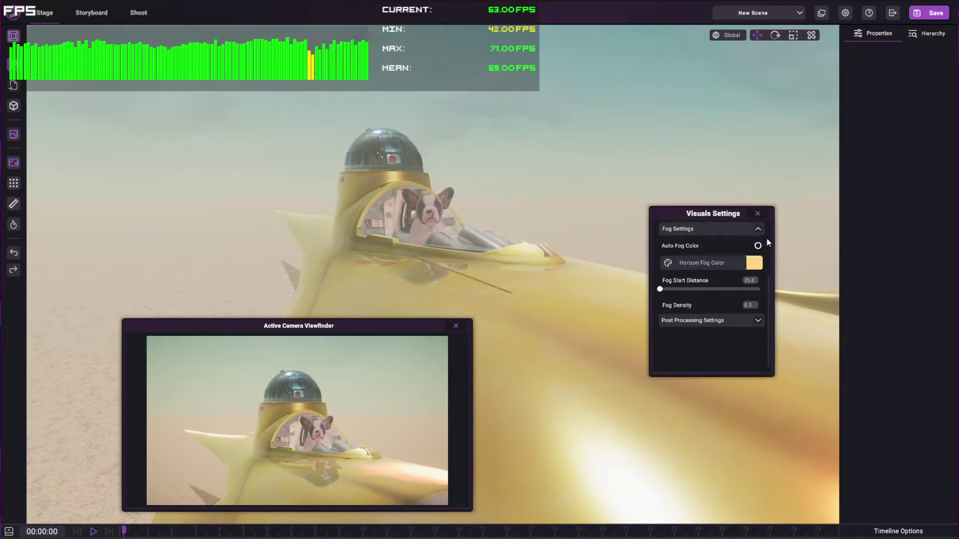
left_click(760, 227)
left_click(759, 298)
scroll(735, 320, "down", 1)
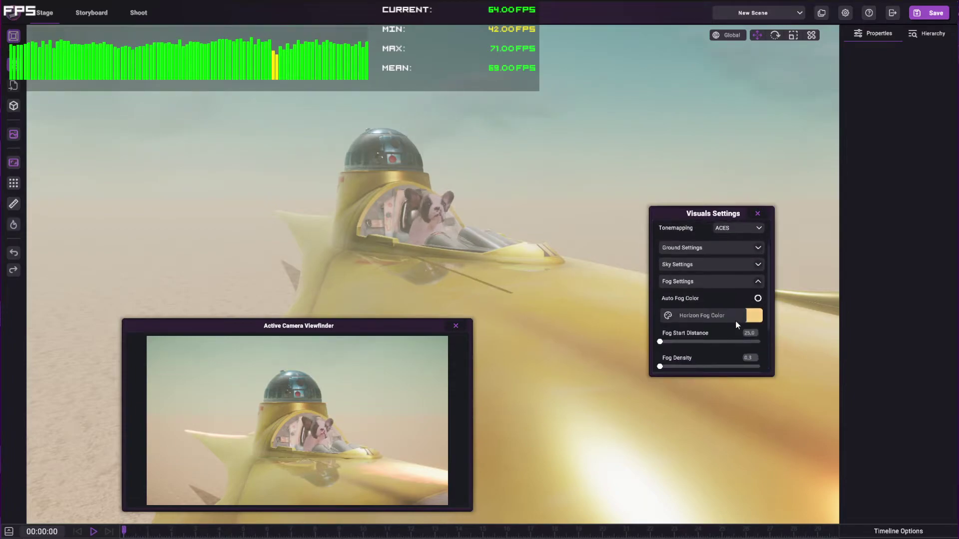
scroll(736, 321, "down", 1)
mouse_move(661, 349)
left_mouse_down()
mouse_move(785, 351)
mouse_move(649, 355)
mouse_move(747, 350)
left_mouse_up()
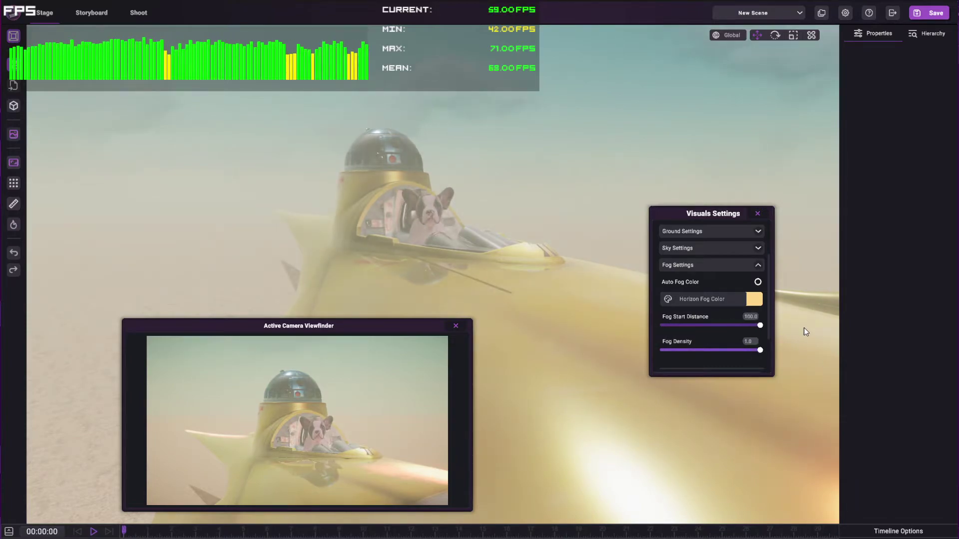
mouse_move(760, 325)
left_mouse_down()
mouse_move(625, 332)
mouse_move(749, 329)
left_mouse_up()
- Tint the horizon fog colour pale peach in the colour picker
left_click(755, 299)
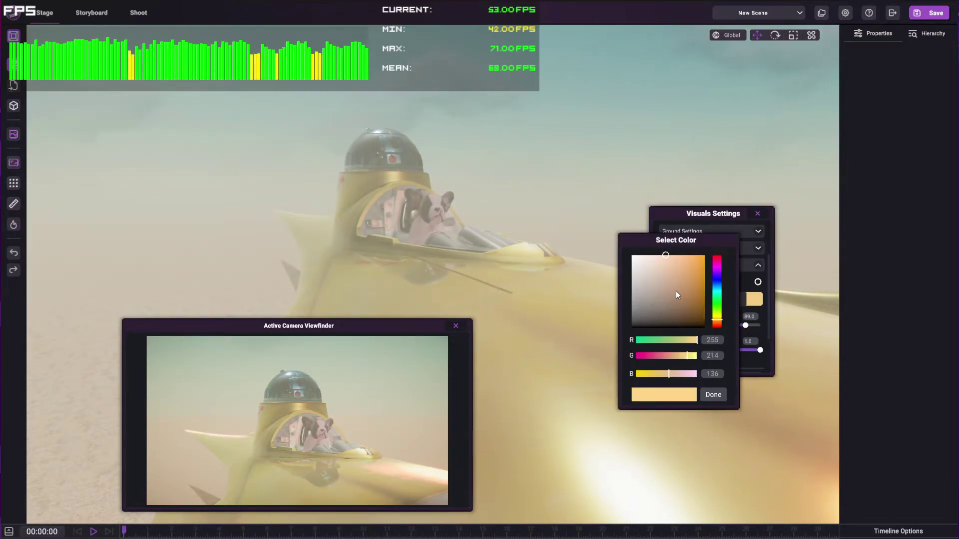
mouse_move(676, 291)
left_mouse_down()
mouse_move(681, 258)
mouse_move(660, 255)
mouse_move(695, 242)
left_mouse_up()
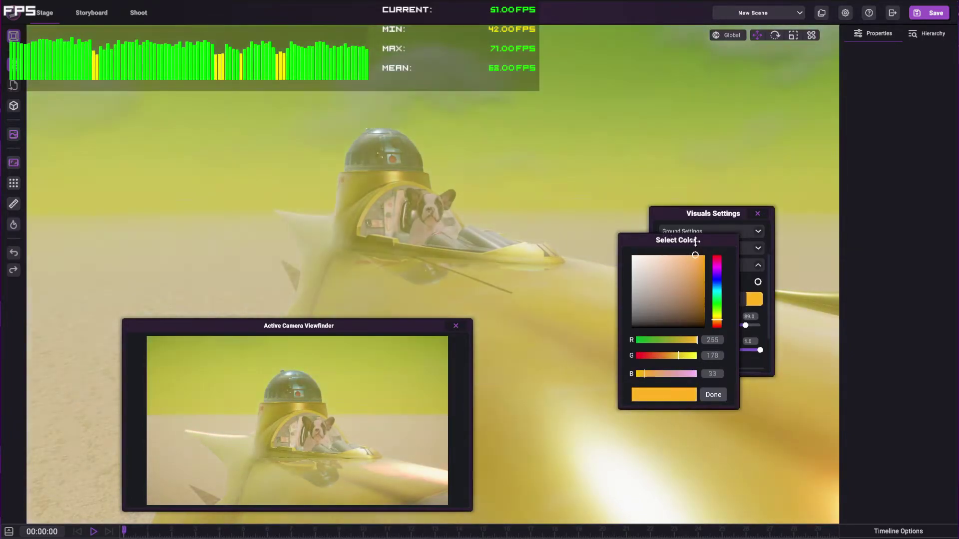
left_click_drag(712, 288, 720, 326)
mouse_move(685, 299)
left_mouse_down()
mouse_move(676, 300)
mouse_move(688, 273)
left_mouse_up()
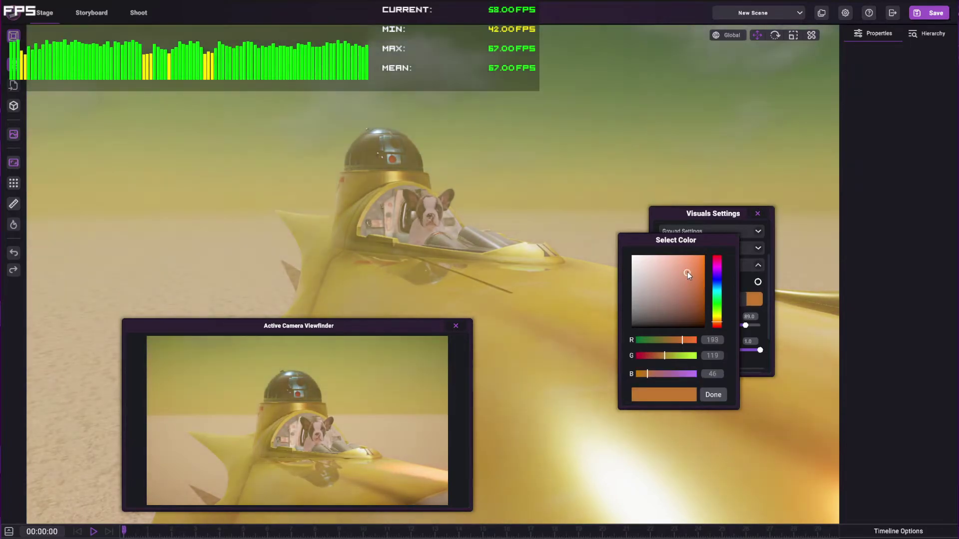
left_click_drag(720, 322, 717, 315)
left_click_drag(688, 280, 655, 276)
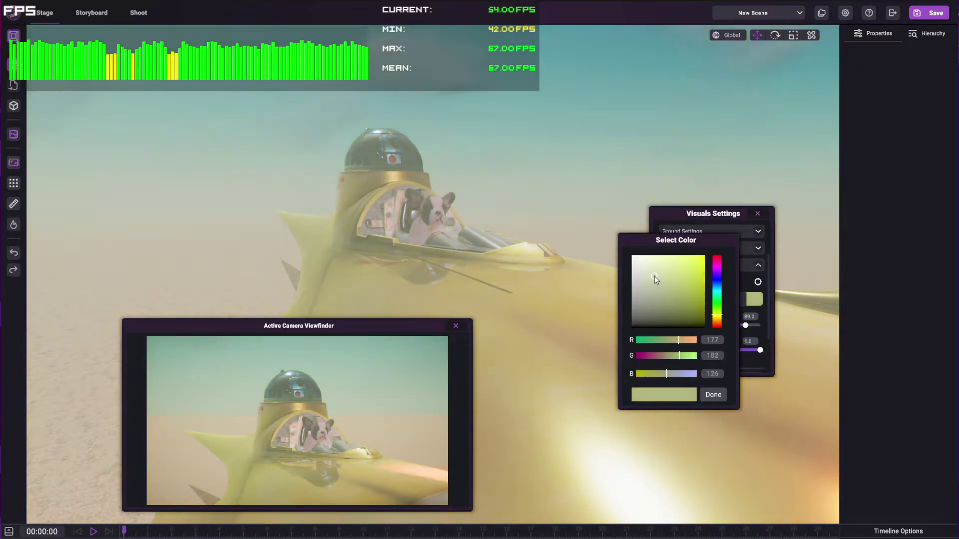
left_click_drag(715, 317, 720, 323)
mouse_move(668, 286)
left_mouse_down()
mouse_move(672, 256)
mouse_move(640, 257)
mouse_move(664, 256)
left_mouse_up()
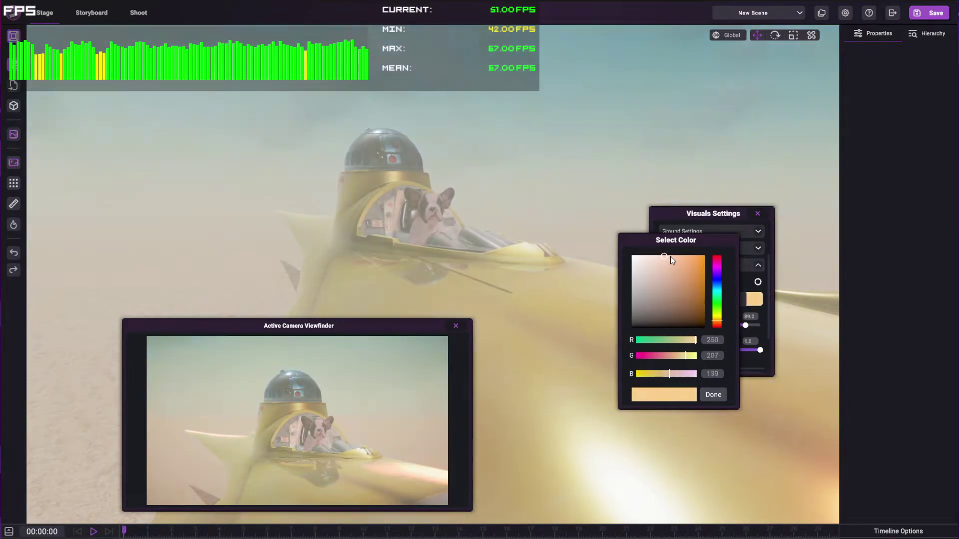
left_click(710, 395)
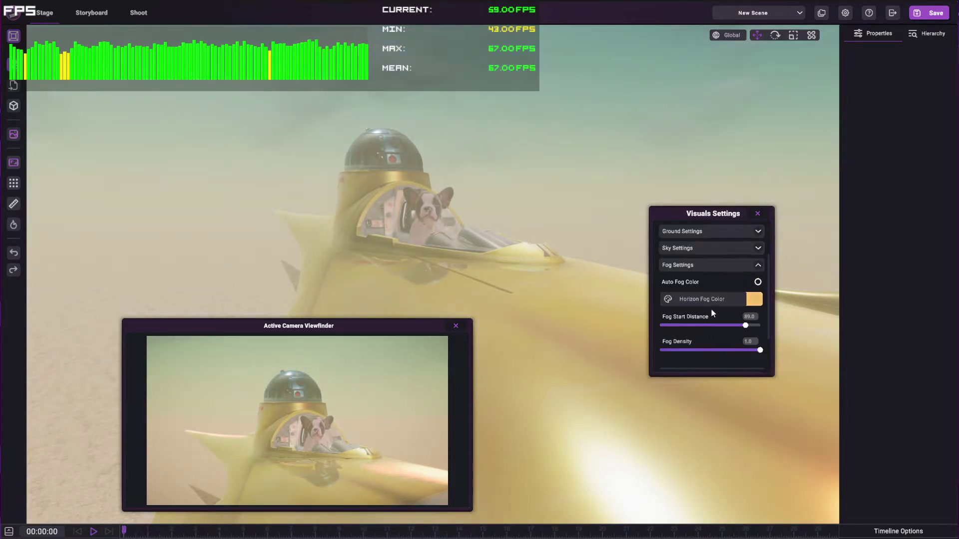
- Set the scene time of day to 16:00
scroll(712, 310, "up", 3)
left_click(715, 240)
mouse_move(714, 241)
left_mouse_down()
mouse_move(673, 248)
mouse_move(738, 243)
mouse_move(726, 244)
left_mouse_up()
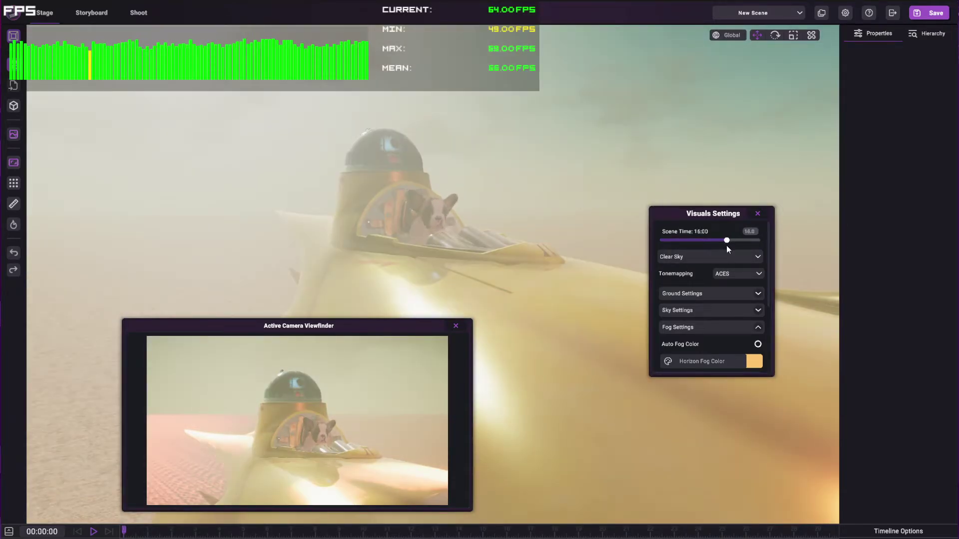
- Enable automatic fog colour and push fog start distance out to 100
left_click(759, 345)
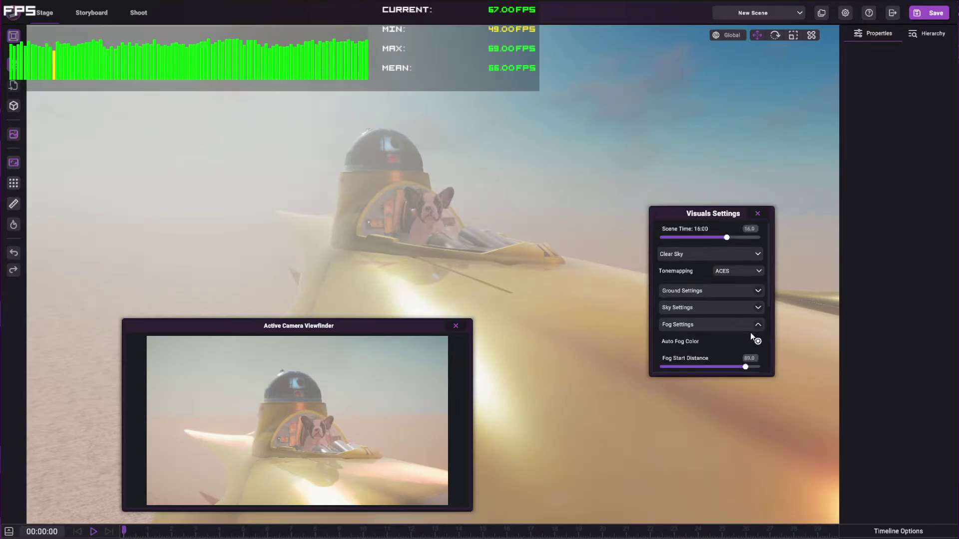
scroll(754, 334, "down", 2)
scroll(749, 325, "down", 1)
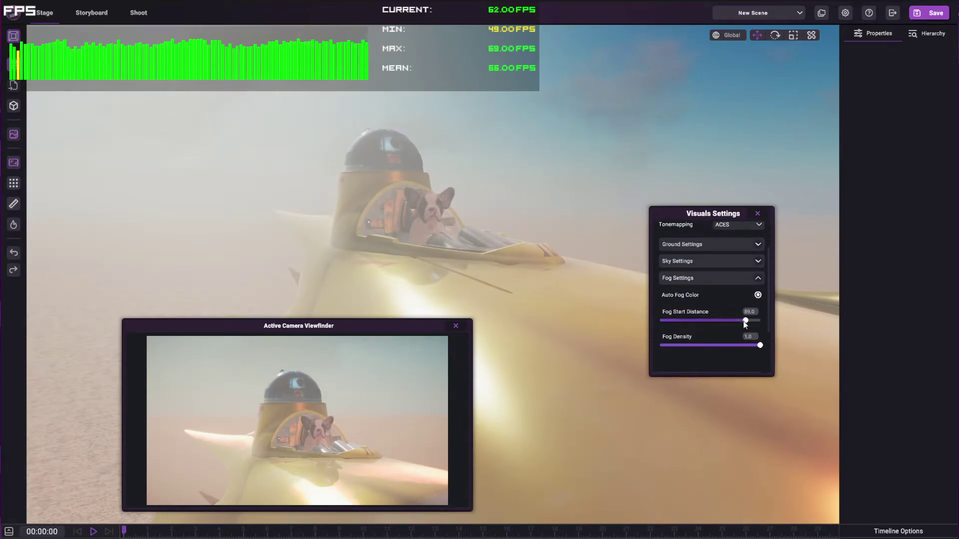
mouse_move(741, 321)
left_mouse_down()
mouse_move(690, 320)
mouse_move(773, 326)
left_mouse_up()
right_click_drag(498, 220, 346, 140)
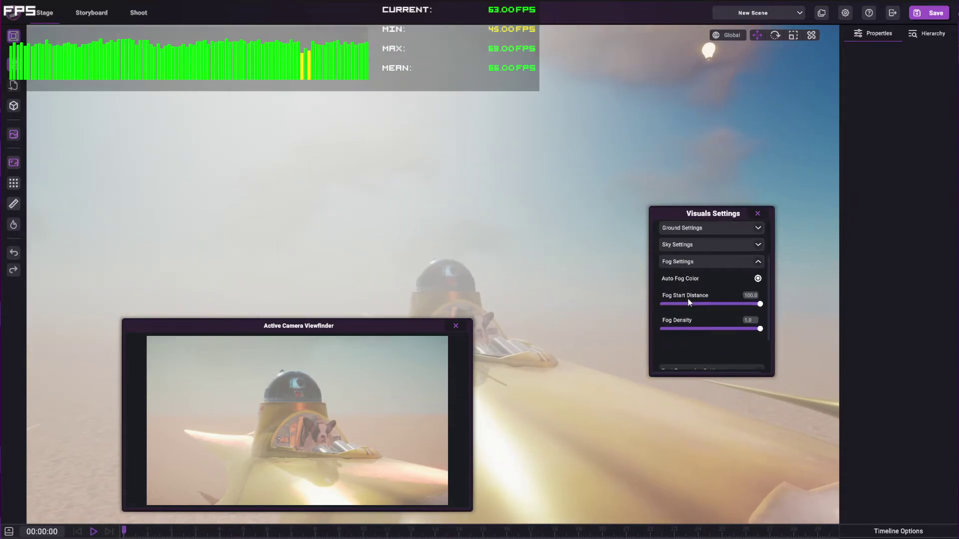
- In Sky Settings, set global reflection intensity 0.9, cloud move speed 0.0, cloud density 1.0
left_click(760, 281)
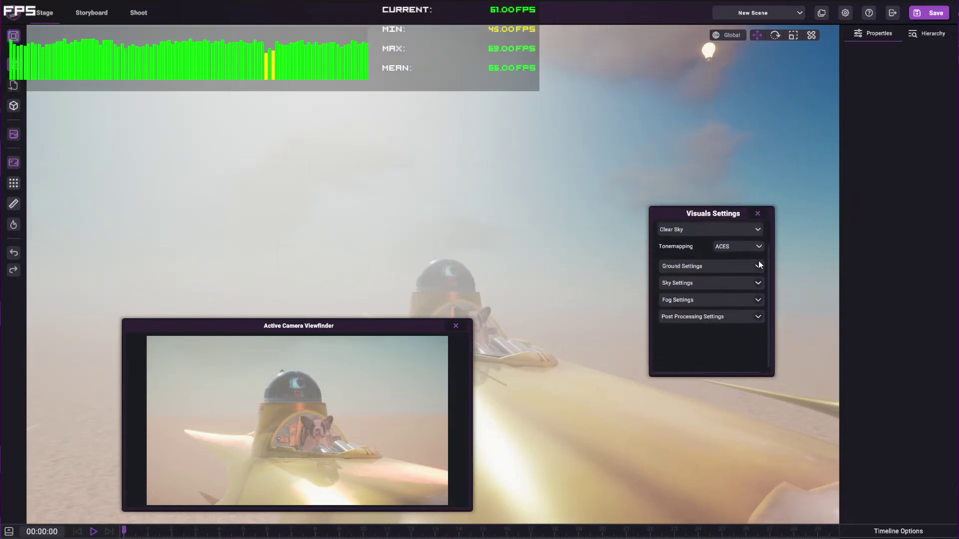
left_click(758, 270)
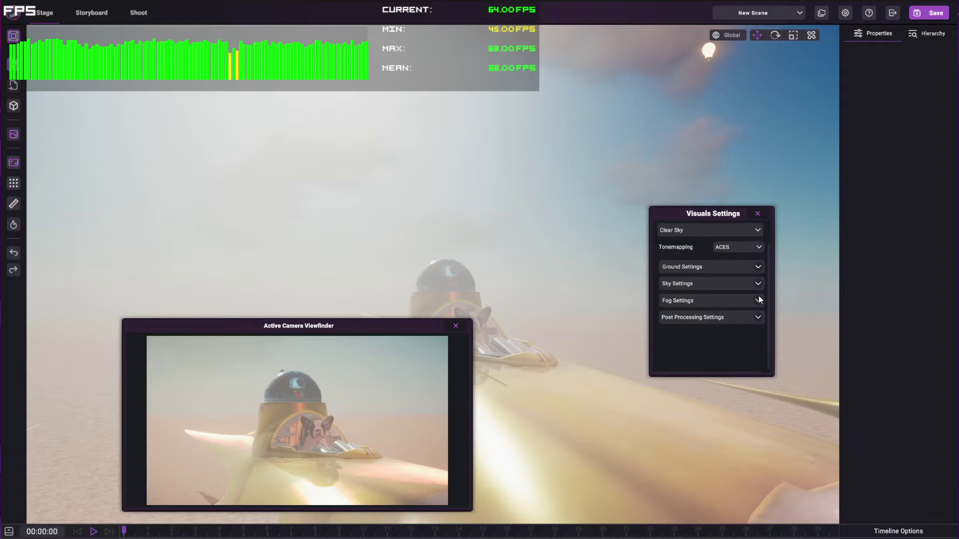
left_click(757, 284)
scroll(744, 298, "down", 2)
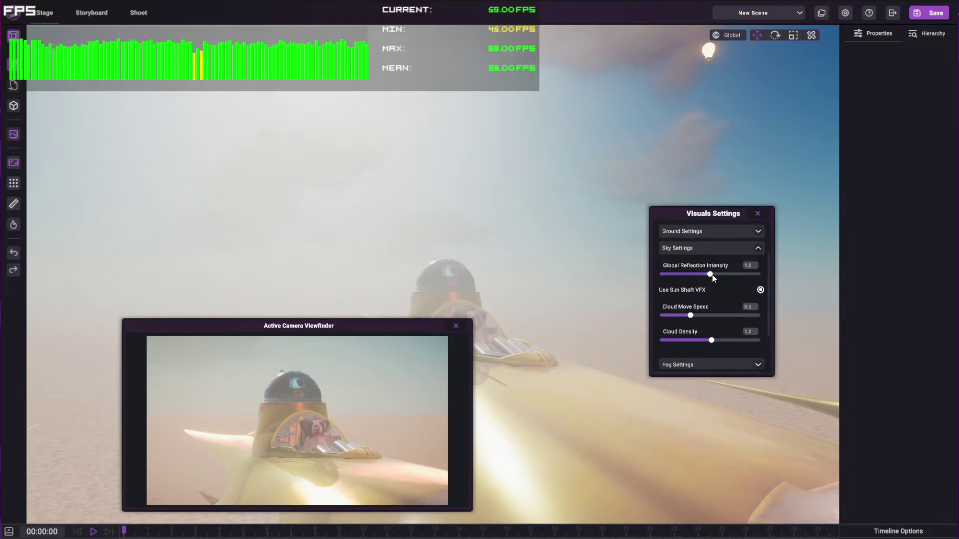
mouse_move(712, 274)
left_mouse_down()
mouse_move(761, 273)
mouse_move(658, 278)
mouse_move(704, 278)
left_mouse_up()
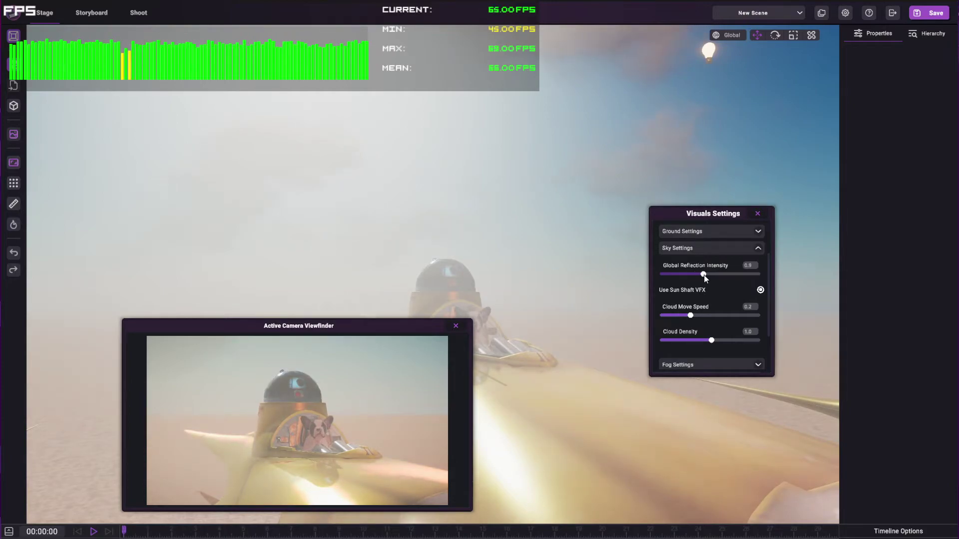
middle_click_drag(574, 272, 443, 269)
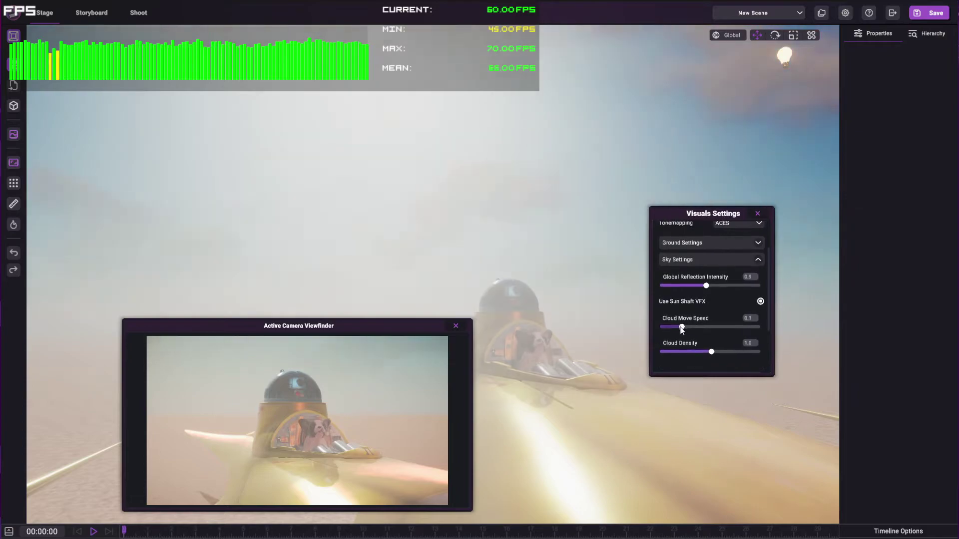
left_click_drag(690, 315, 660, 316)
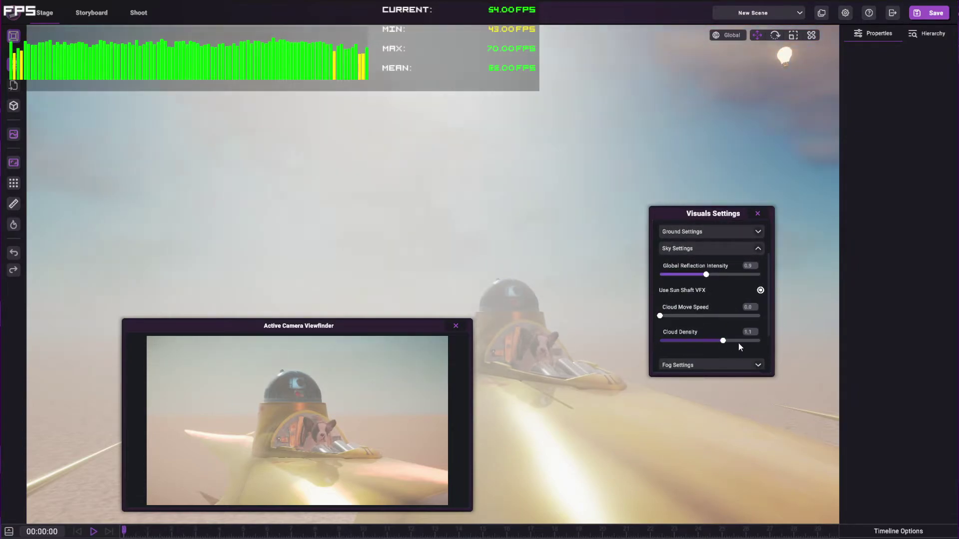
mouse_move(711, 340)
left_mouse_down()
mouse_move(772, 340)
mouse_move(656, 353)
mouse_move(715, 340)
left_mouse_up()
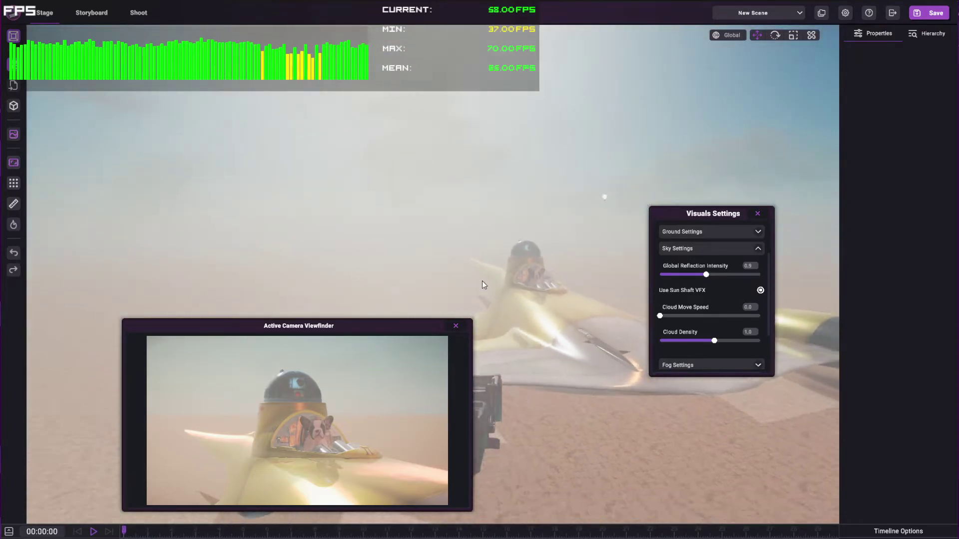
- Move the light bulb above the ships to -3.72, 2.62, -41.97
right_click_drag(488, 293, 713, 304)
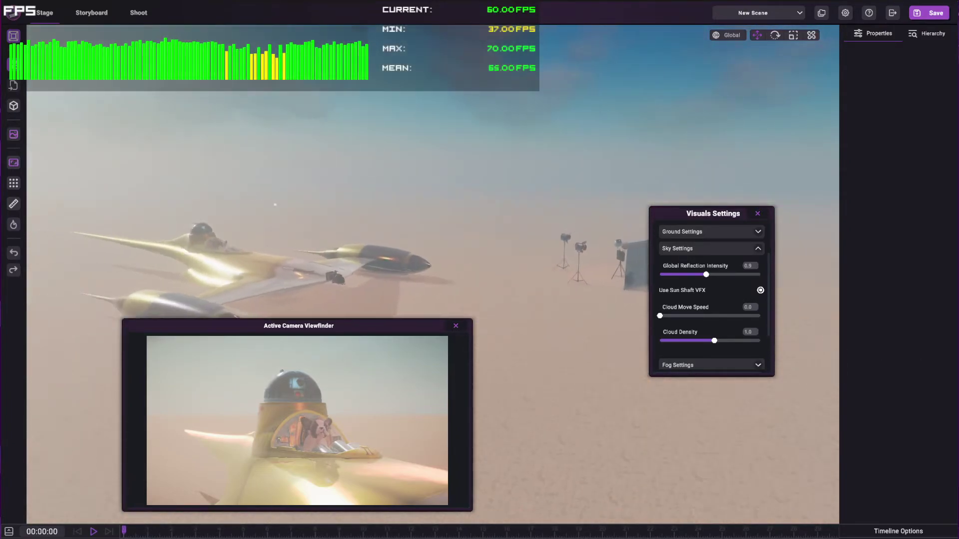
right_click_drag(529, 256, 209, 226)
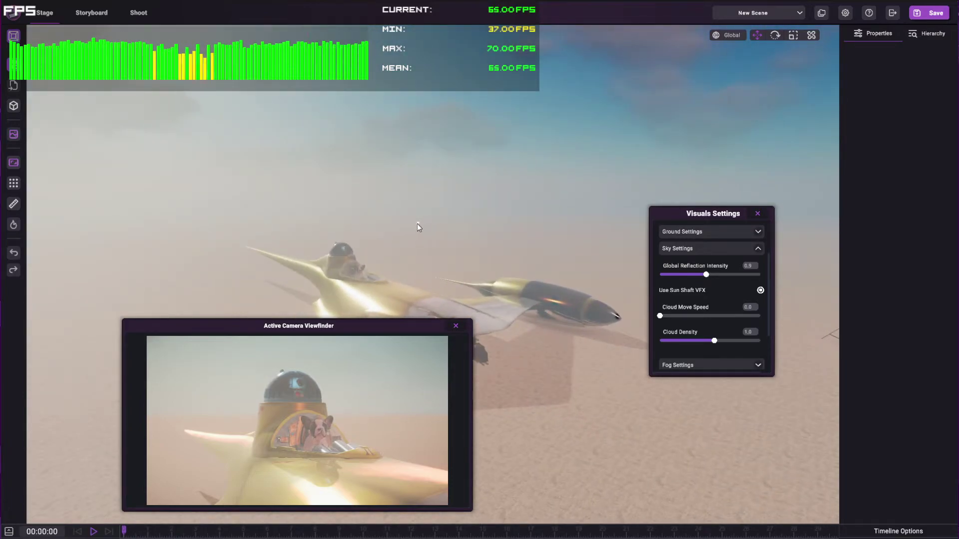
left_click_drag(419, 225, 489, 248)
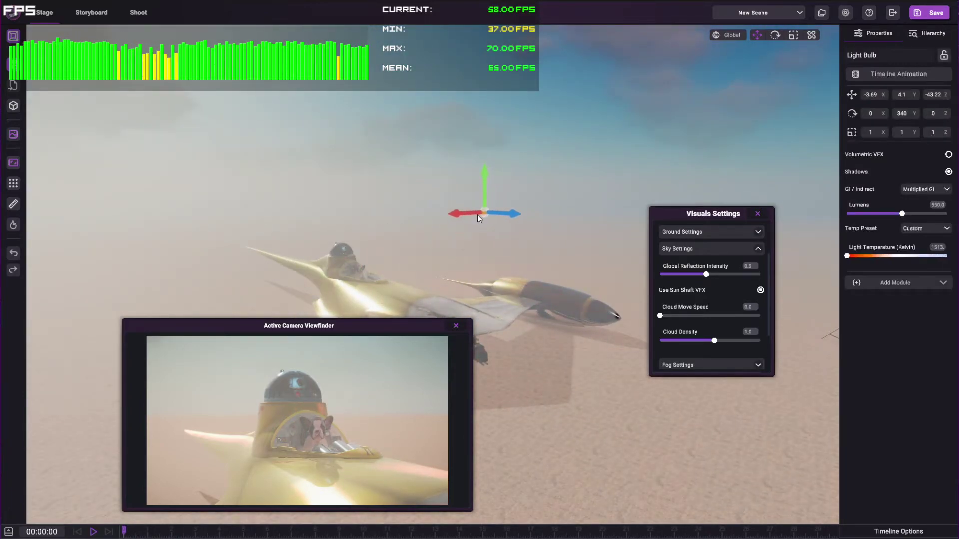
left_click_drag(477, 214, 400, 258)
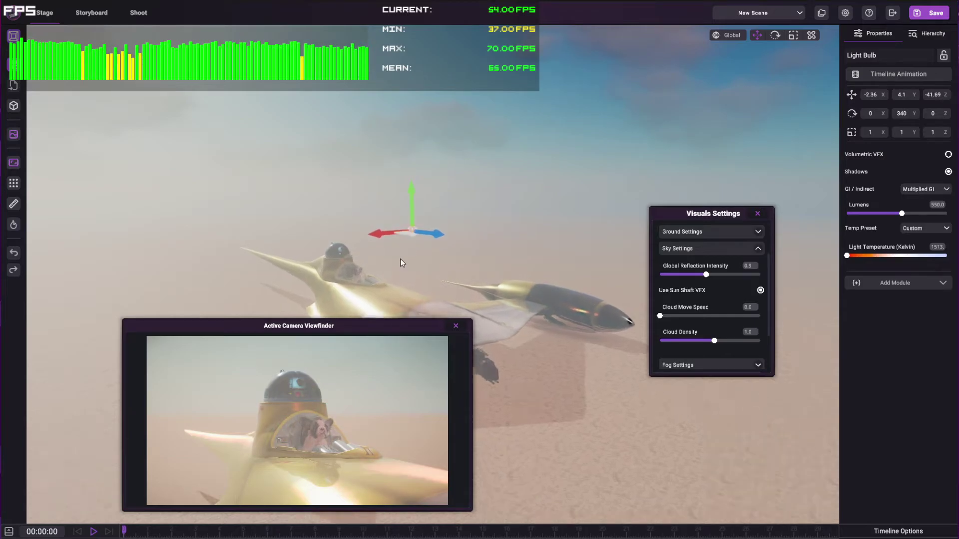
right_click_drag(400, 259, 582, 374)
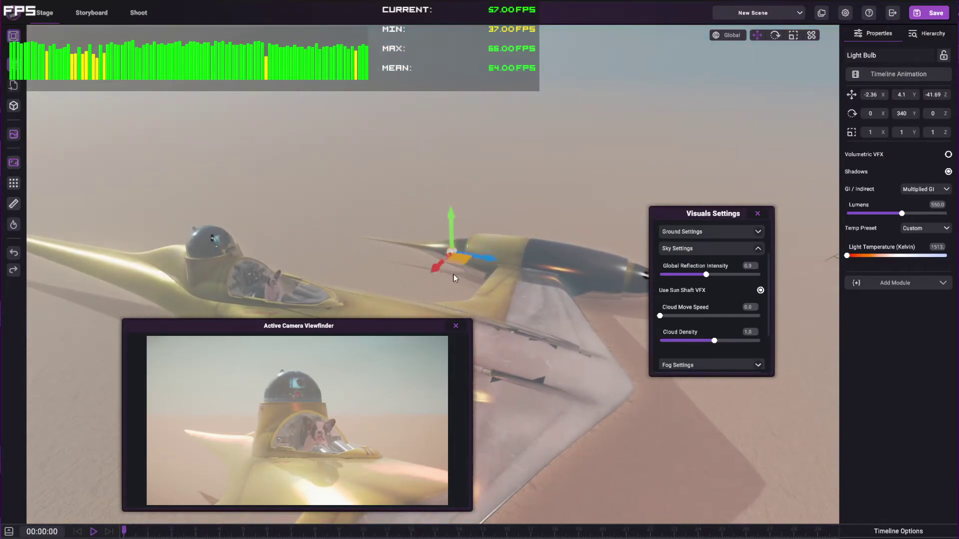
mouse_move(454, 278)
left_mouse_down()
mouse_move(348, 204)
mouse_move(343, 322)
mouse_move(337, 275)
mouse_move(385, 314)
mouse_move(481, 307)
left_mouse_up()
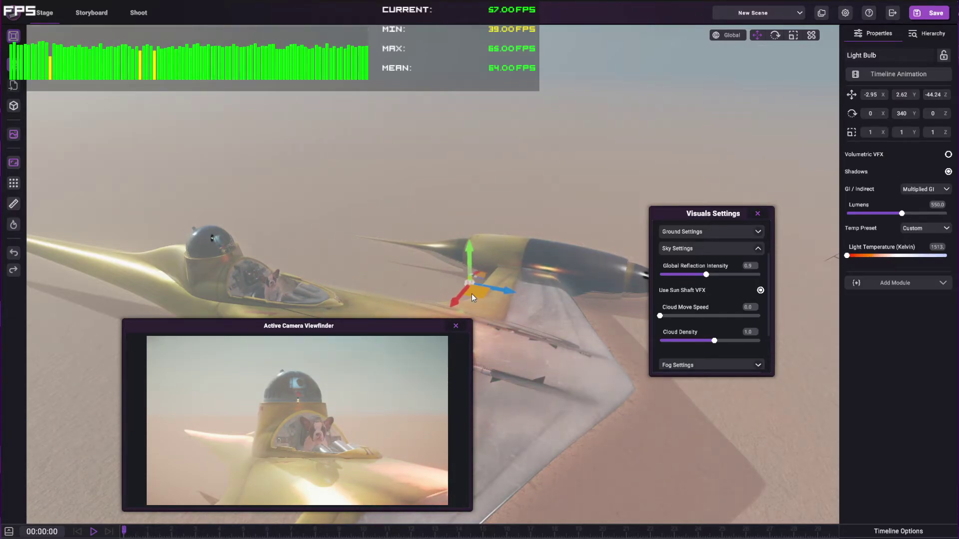
- Close the visuals settings window and orbit around the starfighter
middle_click_drag(472, 294, 352, 208)
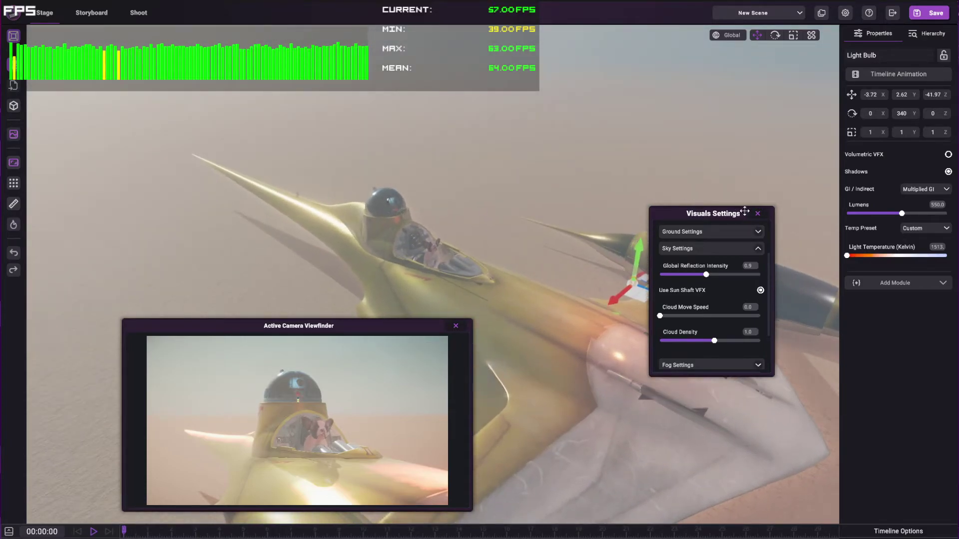
left_click(757, 213)
mouse_move(748, 221)
middle_mouse_down()
mouse_move(586, 202)
mouse_move(580, 178)
middle_mouse_up()
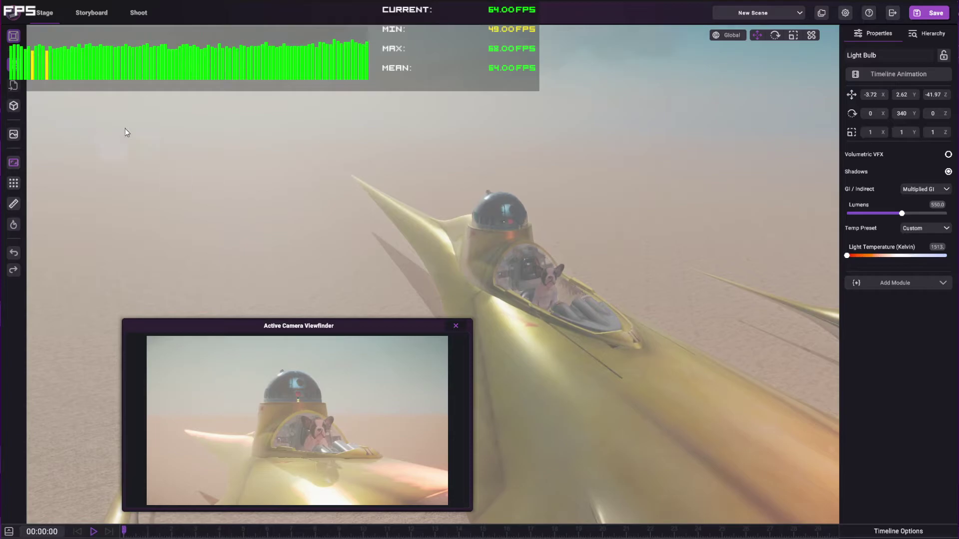
- Slide the light bulb over the ship, raising its colour temperature and brightness to 1000 lumens
middle_click_drag(125, 129, 444, 208)
mouse_move(547, 262)
left_mouse_down()
mouse_move(531, 230)
mouse_move(542, 140)
left_mouse_up()
left_click_drag(544, 194, 392, 223)
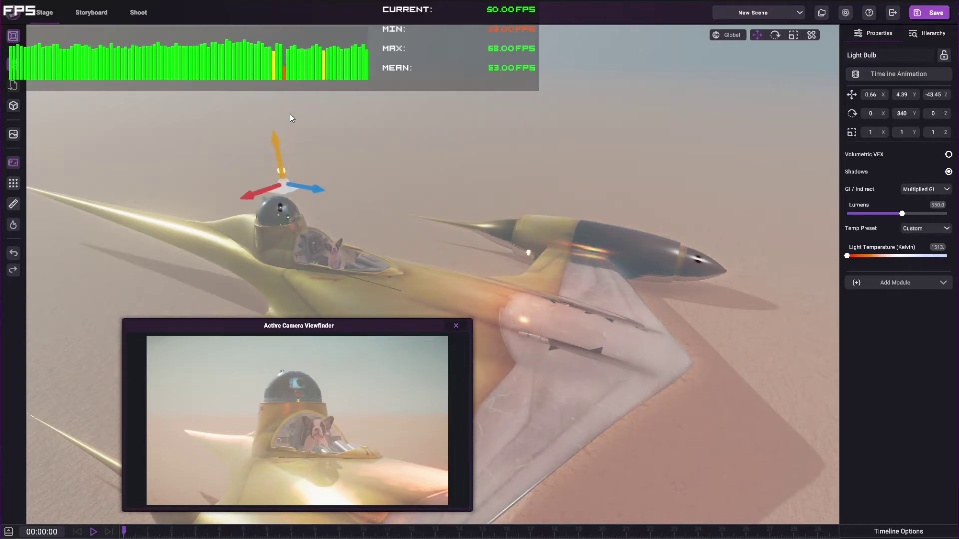
left_click_drag(290, 114, 290, 88)
left_click_drag(887, 258, 917, 256)
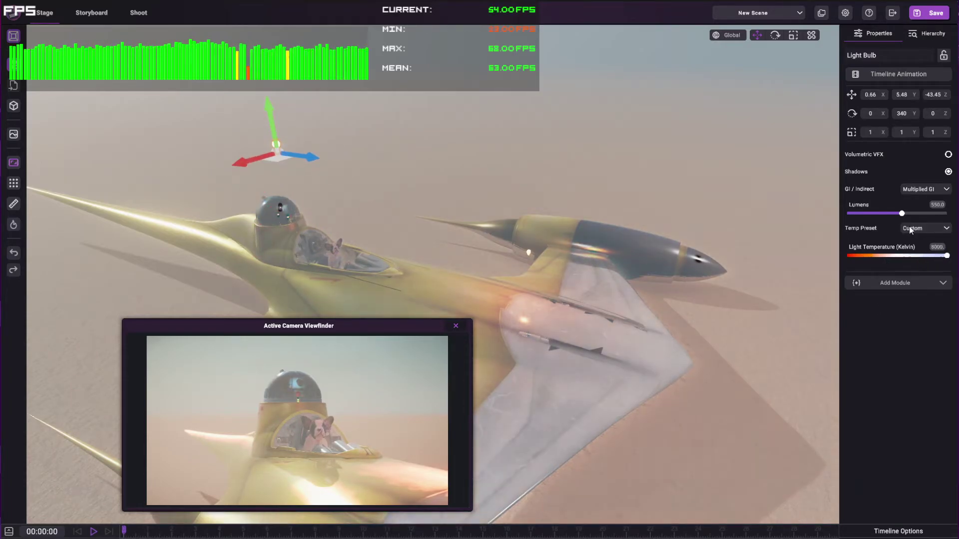
left_click_drag(895, 214, 949, 214)
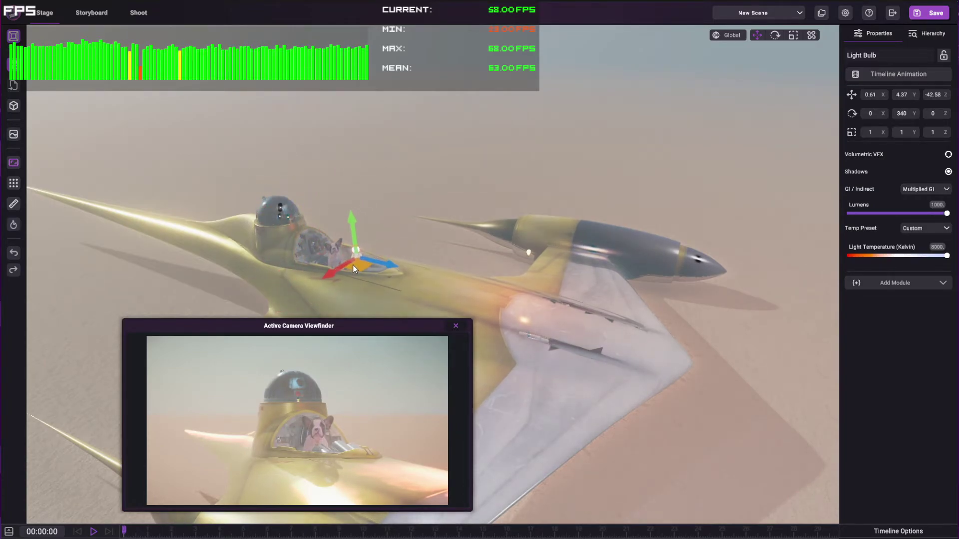
- Place the light bulb just above the cockpit with ray-traced GI and 641 lumens
mouse_move(352, 268)
middle_mouse_down()
mouse_move(419, 269)
mouse_move(577, 316)
mouse_move(619, 243)
middle_mouse_up()
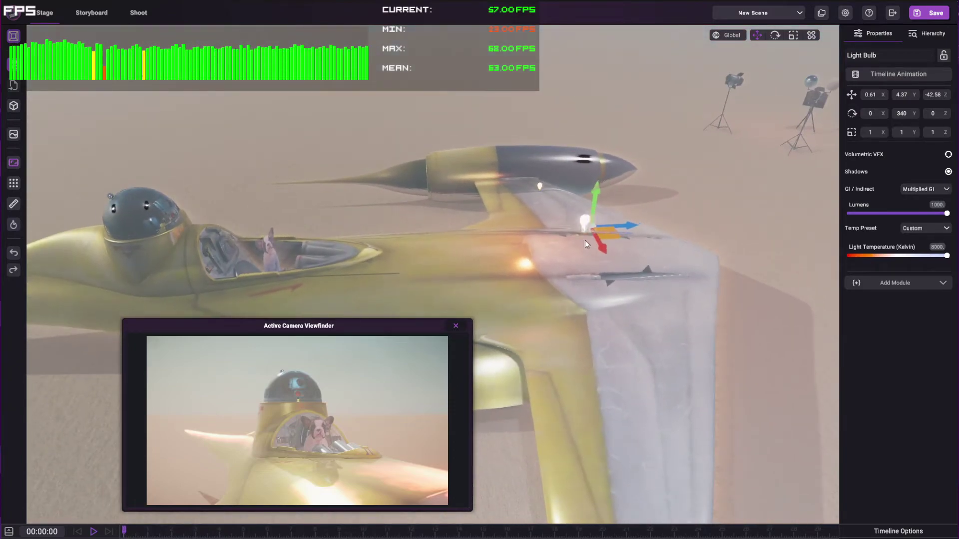
mouse_move(585, 243)
left_mouse_down()
mouse_move(275, 210)
mouse_move(259, 262)
mouse_move(237, 244)
mouse_move(250, 185)
mouse_move(238, 139)
left_mouse_up()
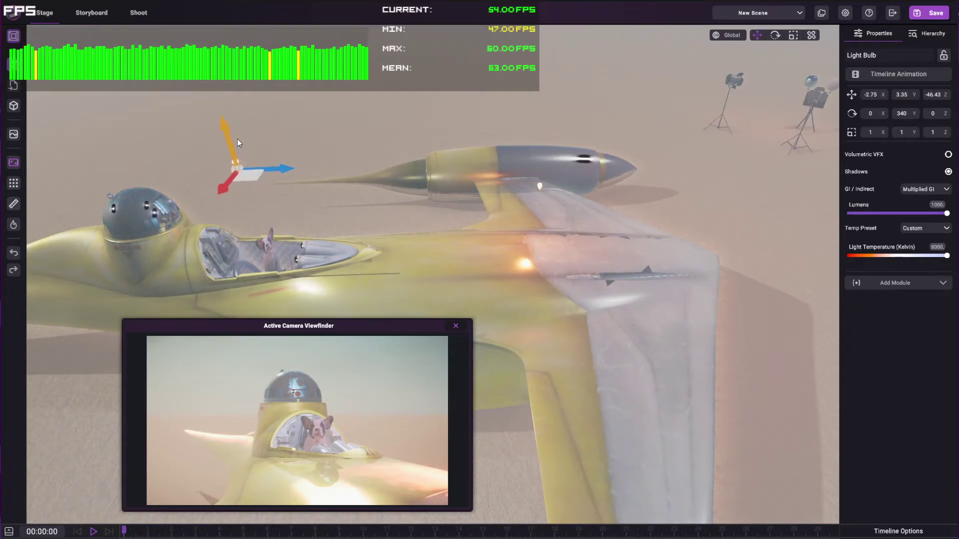
mouse_move(237, 136)
middle_mouse_down()
mouse_move(346, 208)
mouse_move(721, 205)
middle_mouse_up()
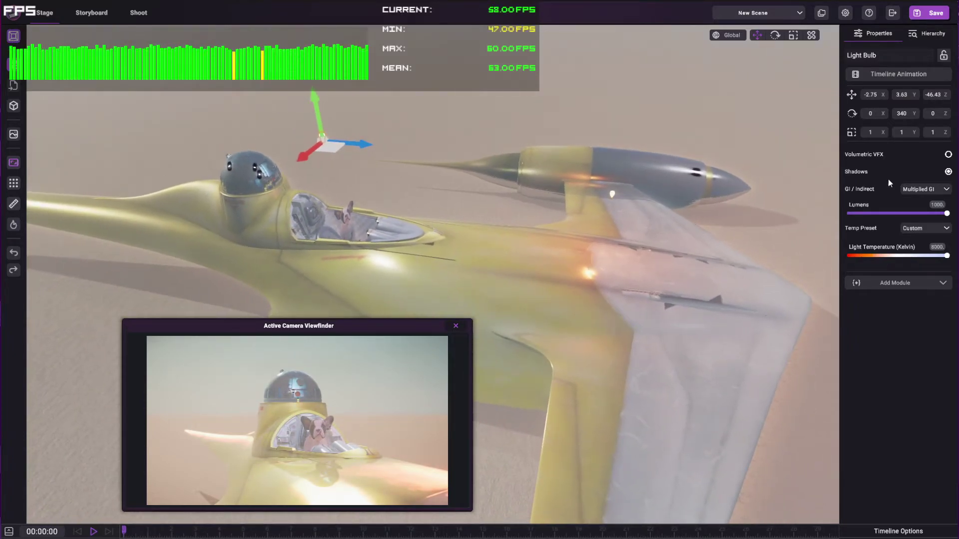
left_click(881, 219)
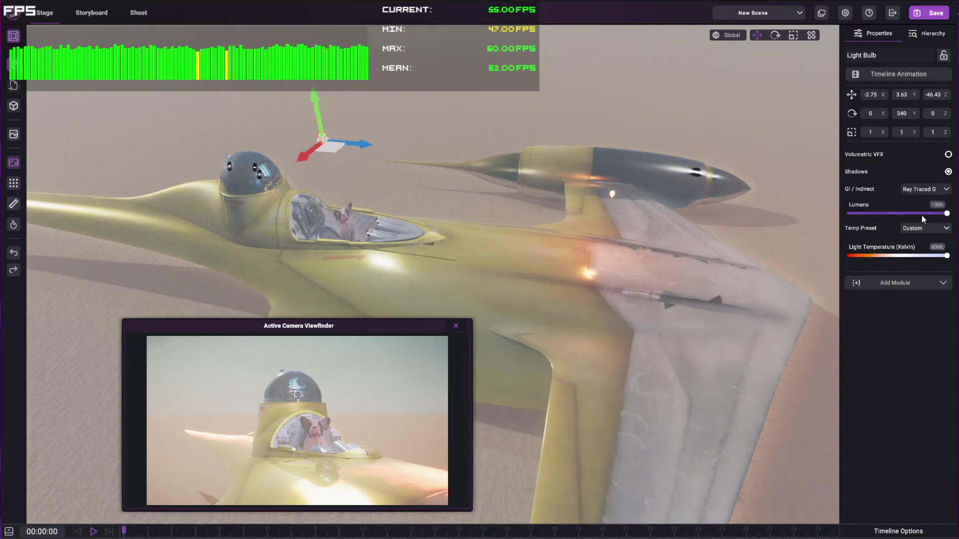
mouse_move(901, 215)
left_mouse_down()
mouse_move(873, 215)
mouse_move(907, 214)
left_mouse_up()
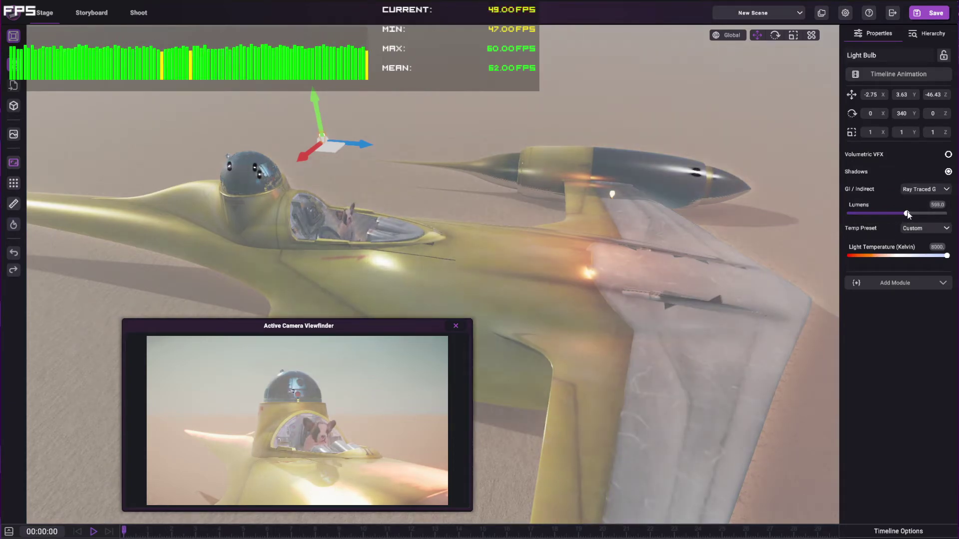
mouse_move(332, 146)
left_mouse_down()
mouse_move(310, 167)
mouse_move(316, 130)
mouse_move(315, 142)
mouse_move(307, 92)
left_mouse_up()
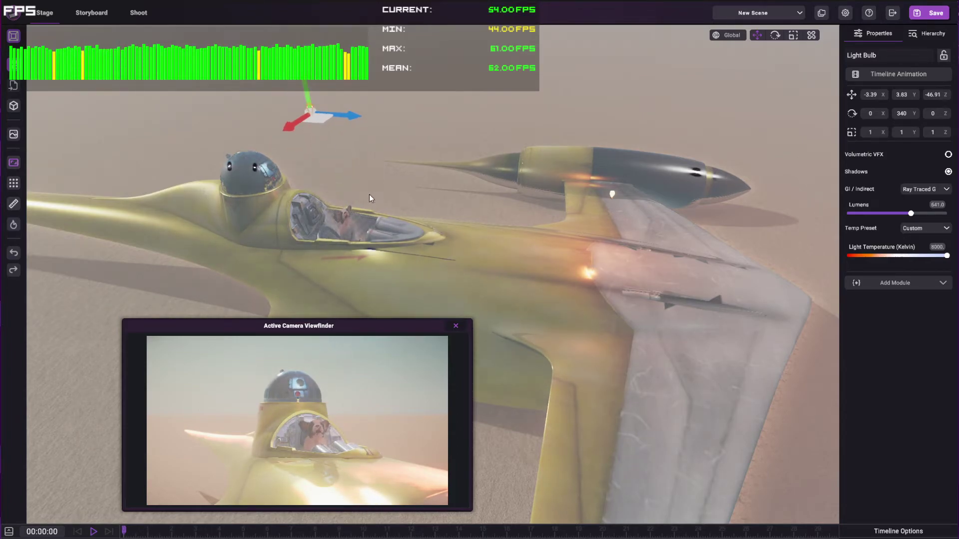
mouse_move(370, 194)
middle_mouse_down()
mouse_move(417, 235)
mouse_move(201, 182)
mouse_move(482, 164)
middle_mouse_up()
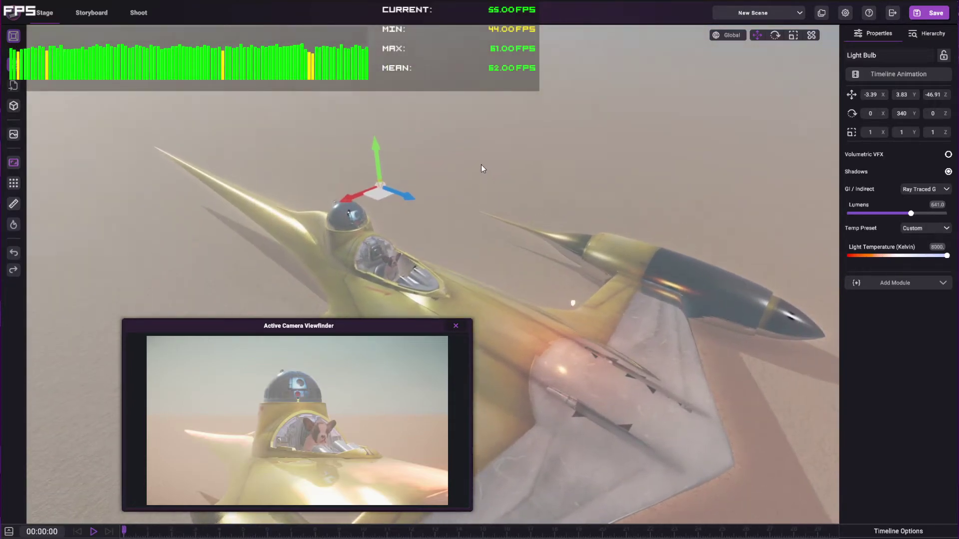
scroll(469, 144, "down", 2)
scroll(469, 145, "down", 2)
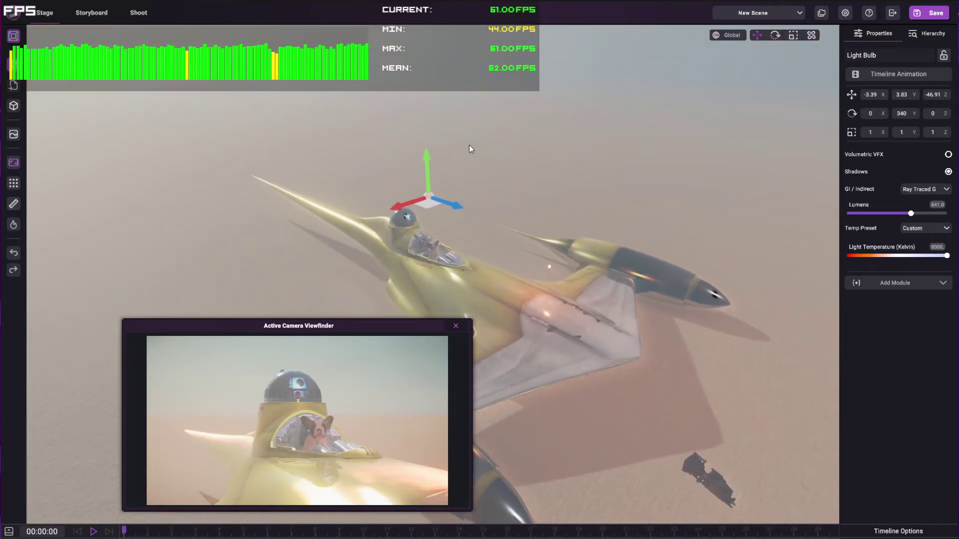
scroll(530, 226, "down", 2)
right_click_drag(530, 226, 424, 174)
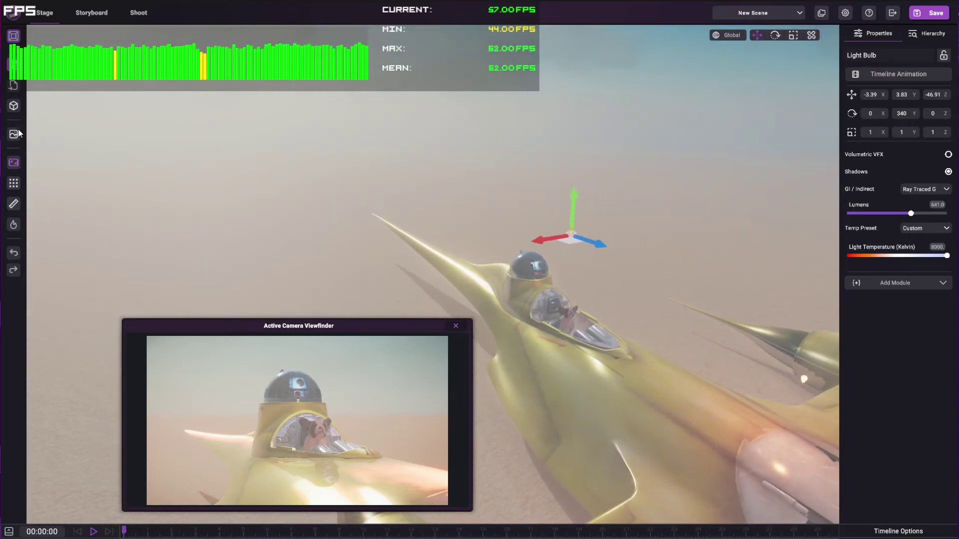
- Add a Feminine stand-in and stand it beside the ship's nose at -0.92, 0, -46.39
left_click(13, 84)
mouse_move(45, 127)
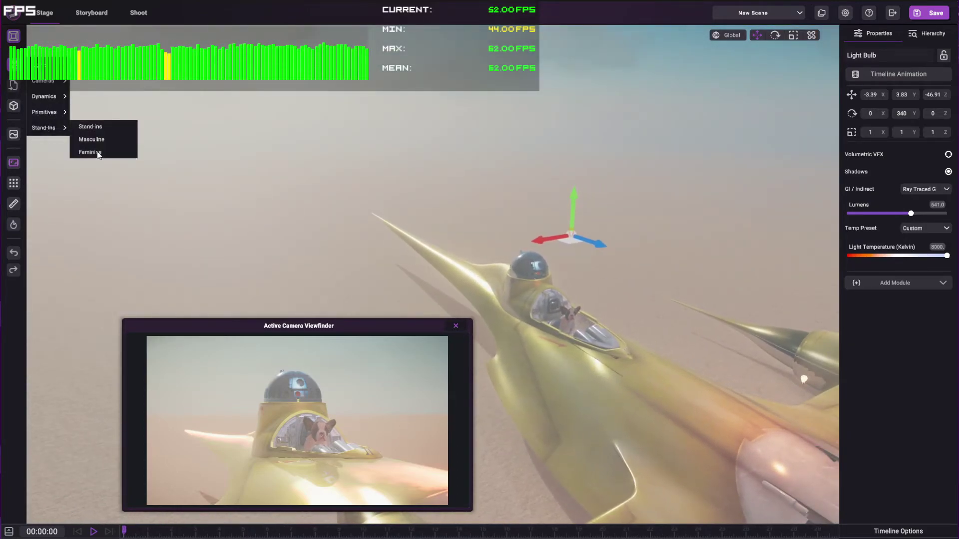
left_click(98, 142)
scroll(420, 290, "up", 3)
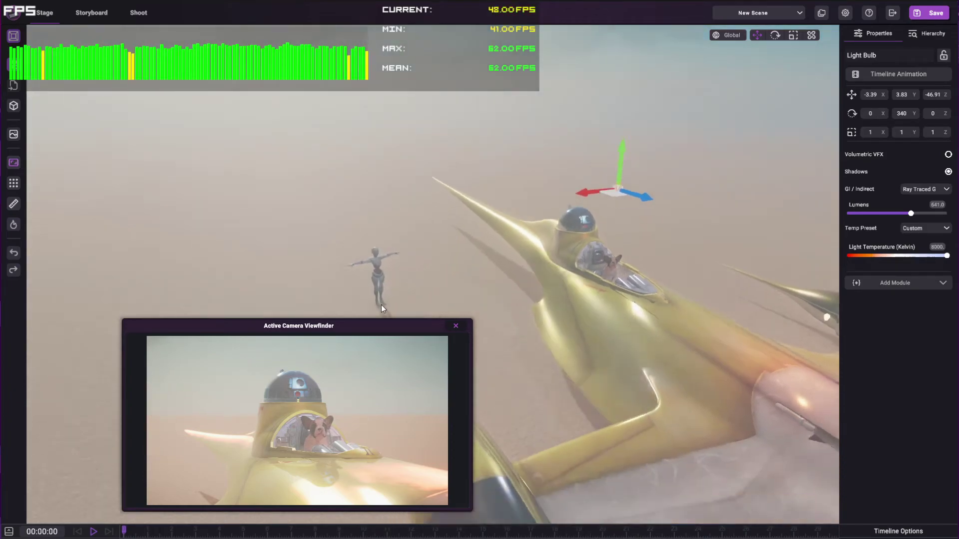
scroll(381, 305, "up", 2)
scroll(507, 283, "up", 2)
scroll(506, 278, "up", 2)
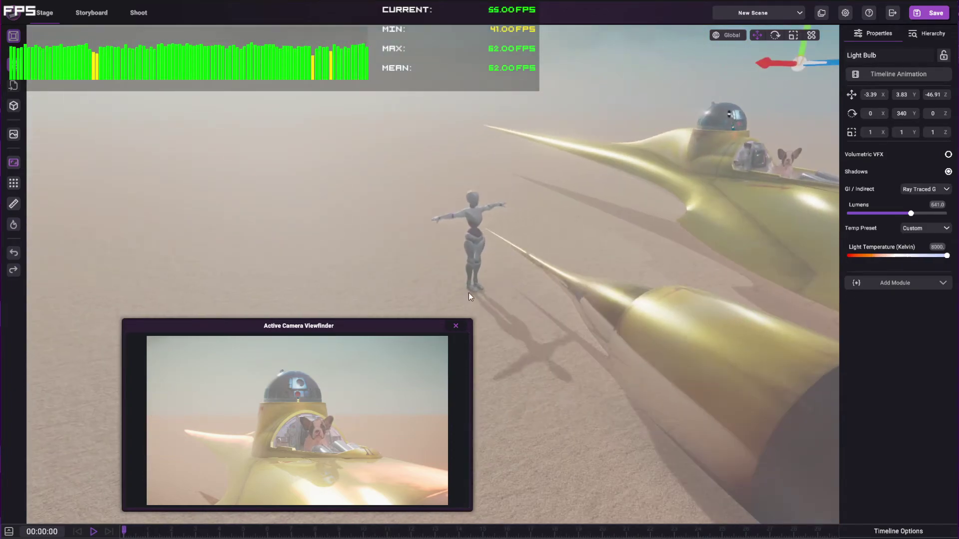
left_click(454, 264)
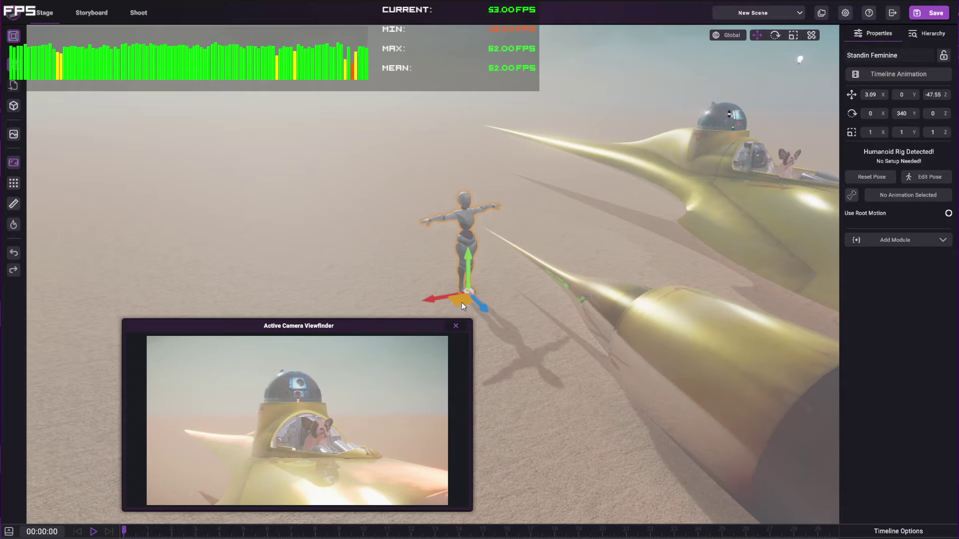
left_click_drag(461, 302, 698, 295)
scroll(727, 193, "up", 2)
scroll(659, 217, "up", 2)
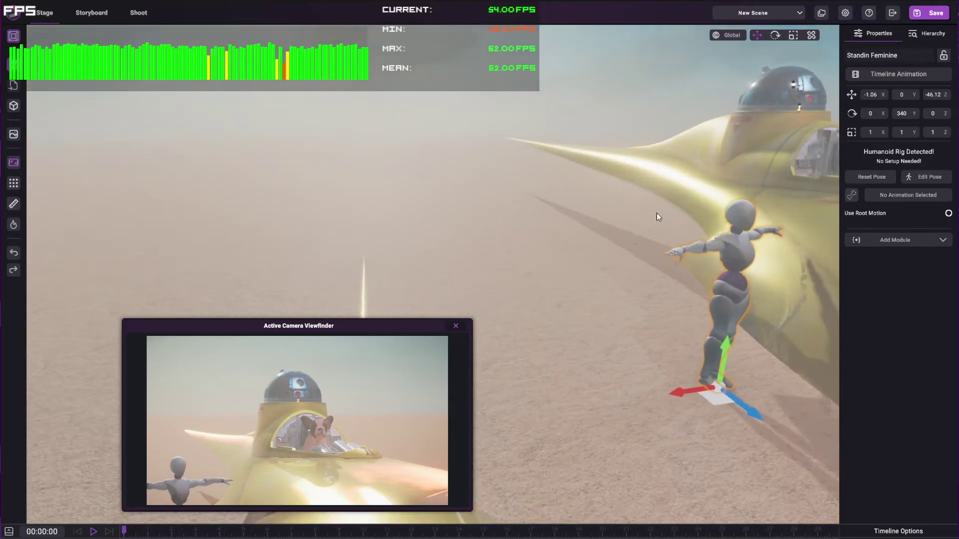
key("f")
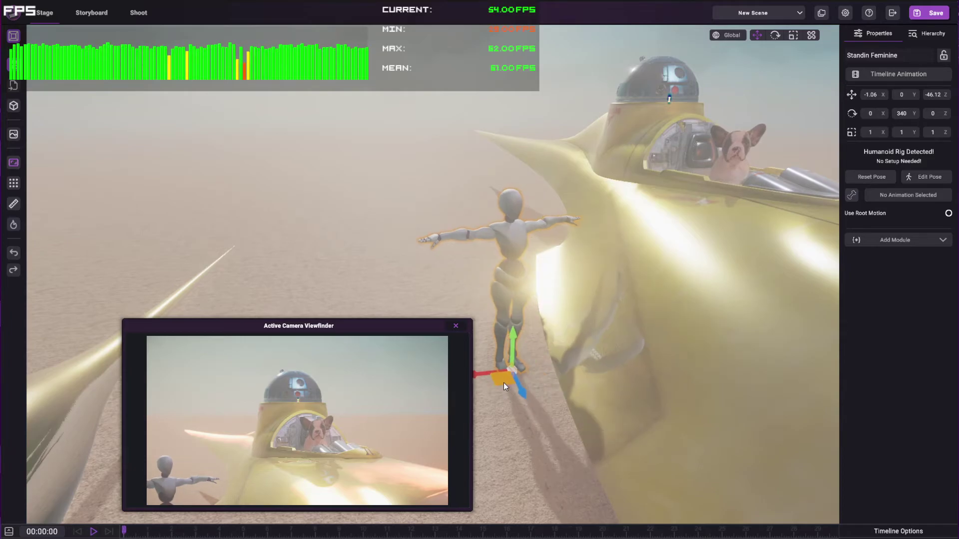
left_click(535, 261)
- Start posing the stand-in, bending its head and upper body and lowering the left arm
left_click(522, 251)
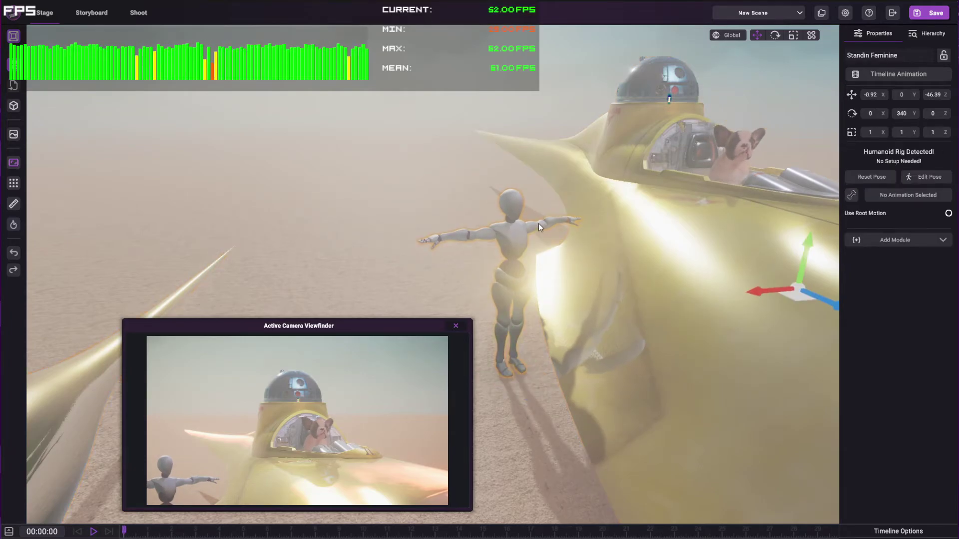
left_click(927, 177)
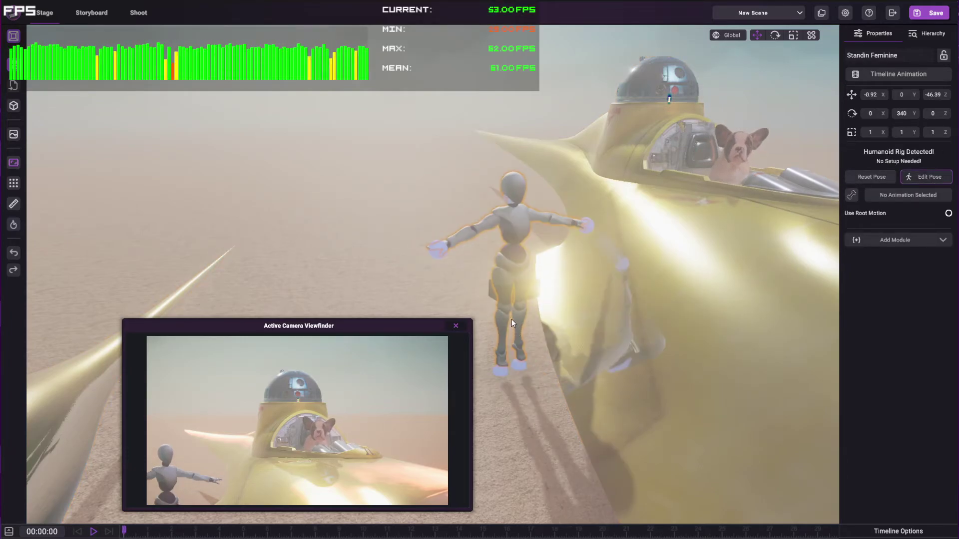
left_click_drag(514, 198, 512, 216)
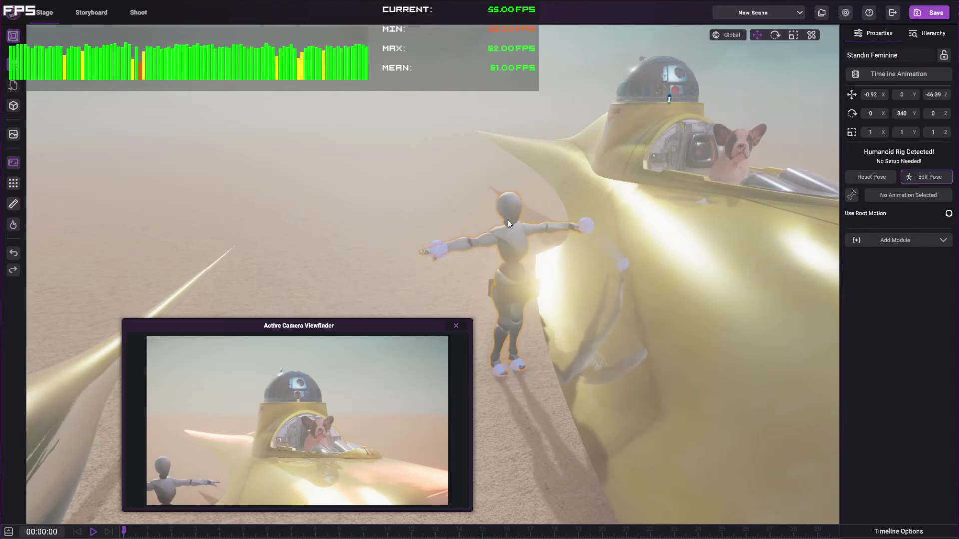
key("e")
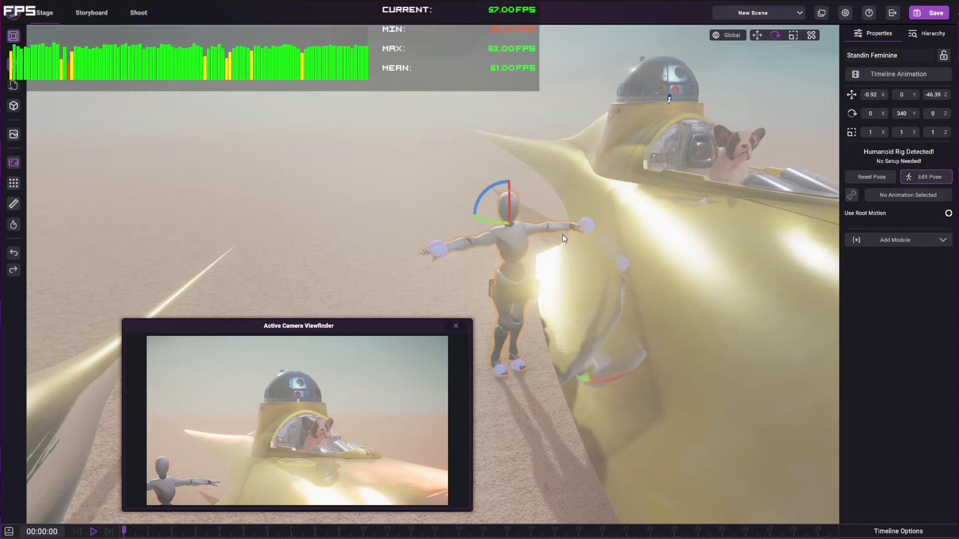
scroll(586, 202, "up", 5)
scroll(598, 227, "down", 2)
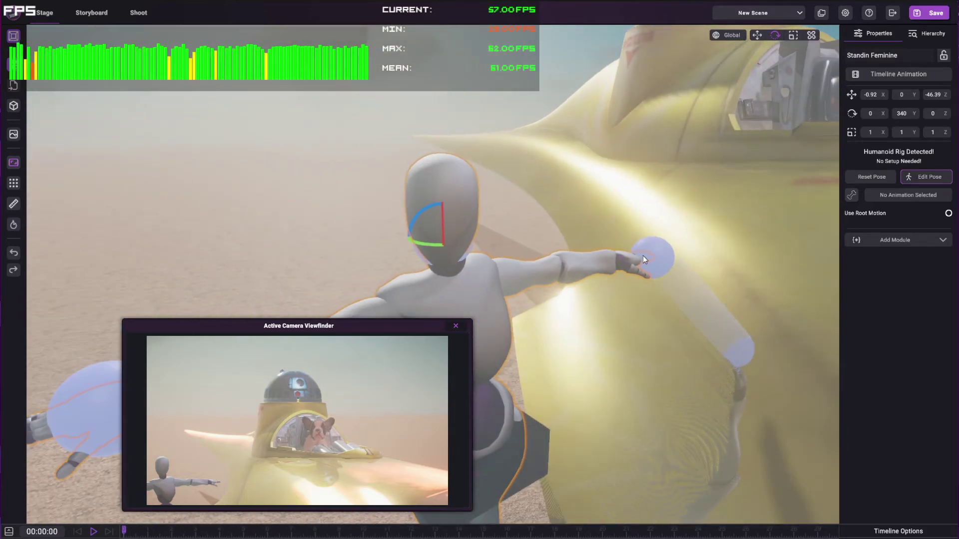
scroll(499, 289, "down", 5)
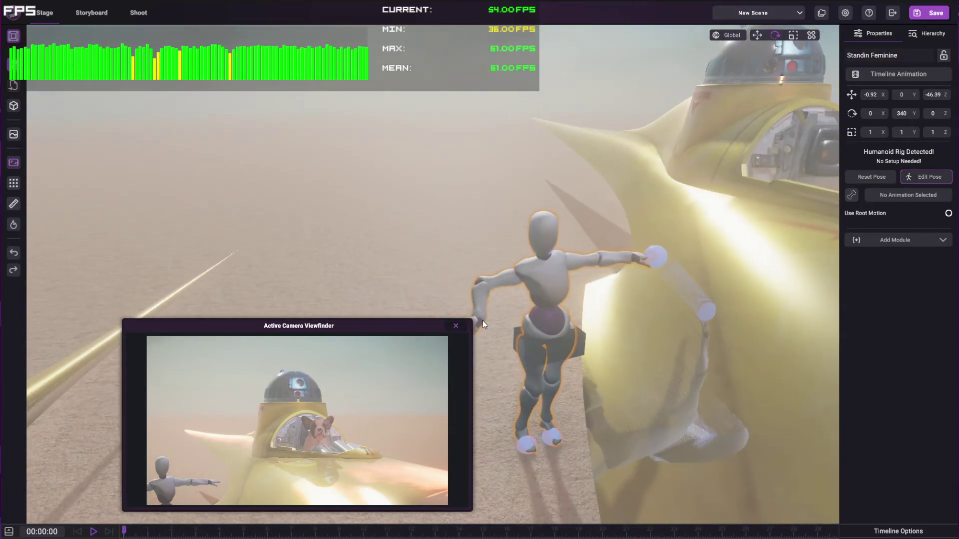
left_click_drag(482, 320, 501, 367)
middle_click_drag(494, 359, 484, 245)
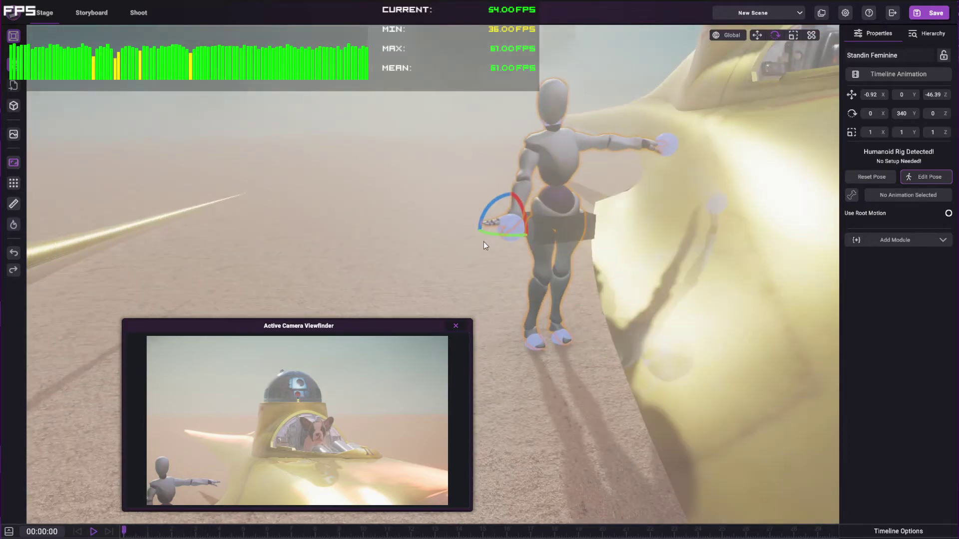
left_click_drag(493, 205, 485, 258)
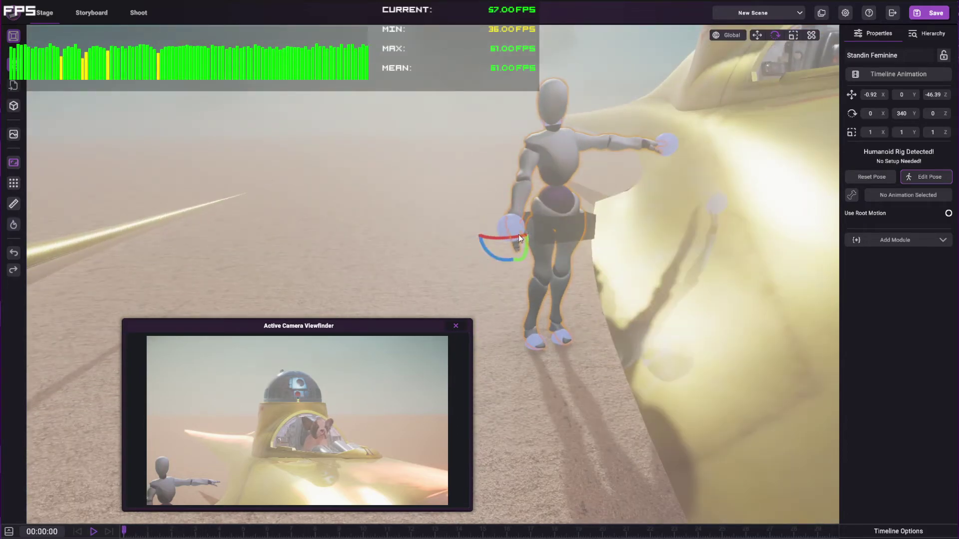
- Bring the stand-in's hand in to rest on its hip
middle_click_drag(445, 177, 645, 221)
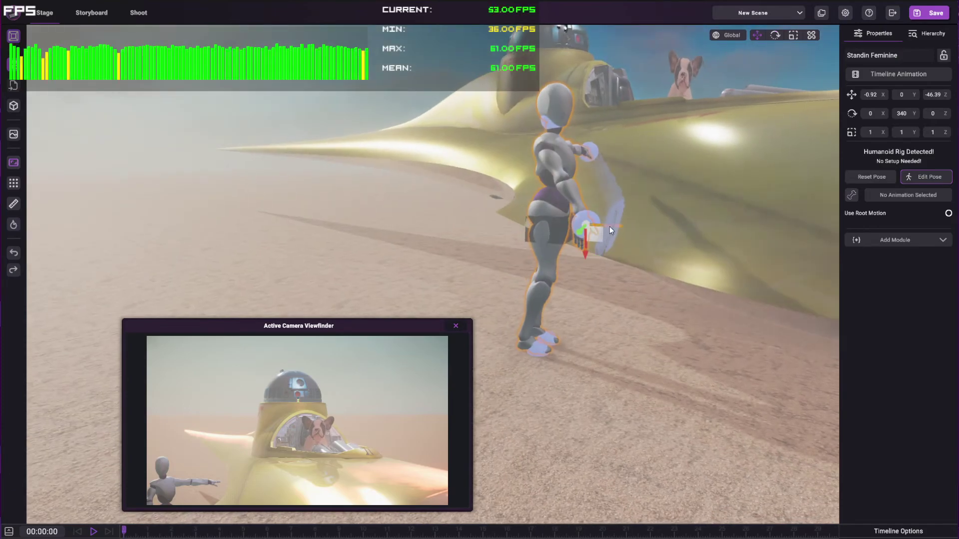
left_click_drag(609, 226, 567, 232)
middle_click_drag(685, 175, 249, 176)
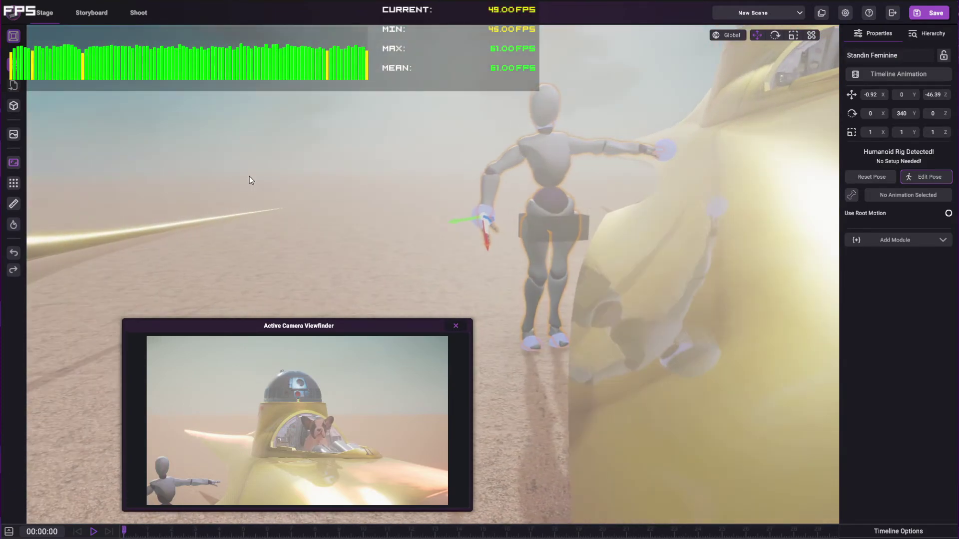
left_click_drag(458, 221, 514, 239)
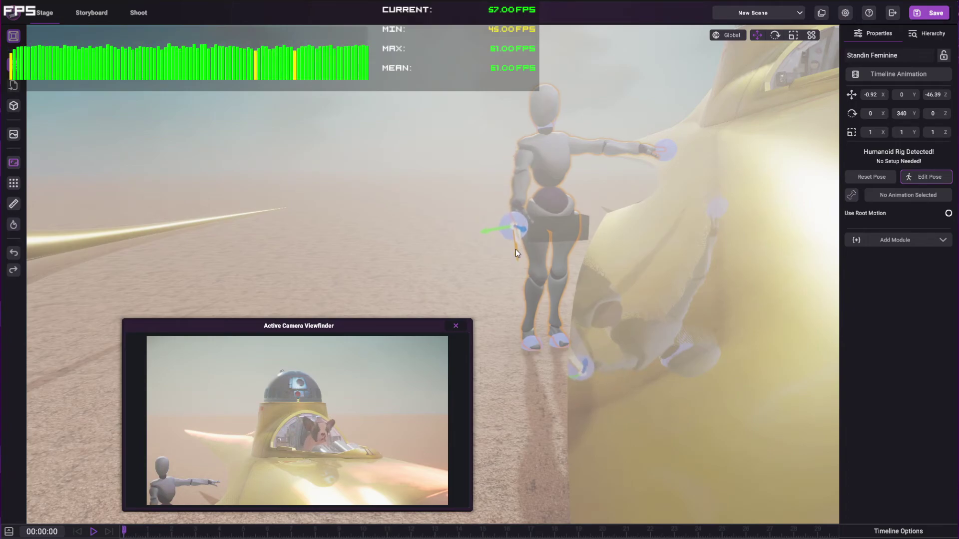
middle_click_drag(516, 250, 647, 229)
left_click_drag(624, 223, 528, 230)
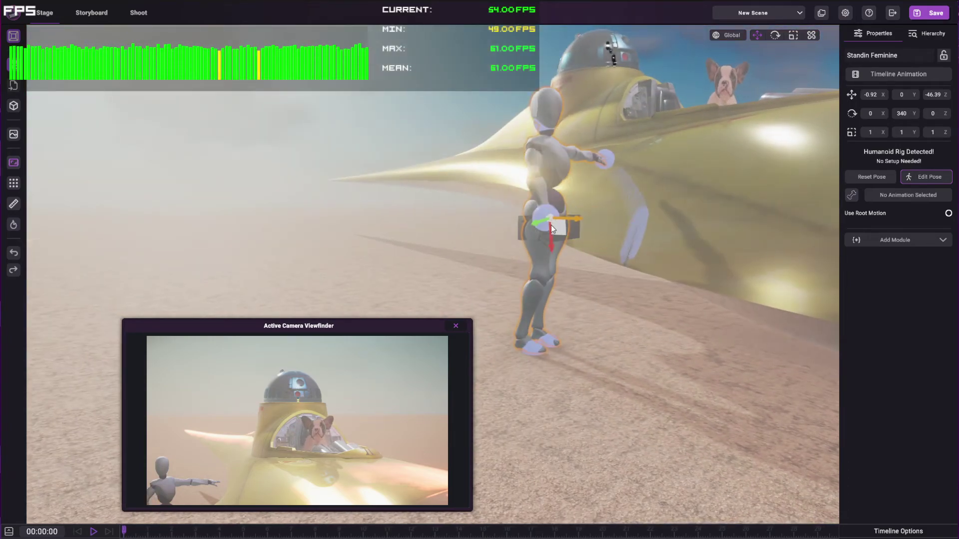
middle_click_drag(622, 205, 330, 209)
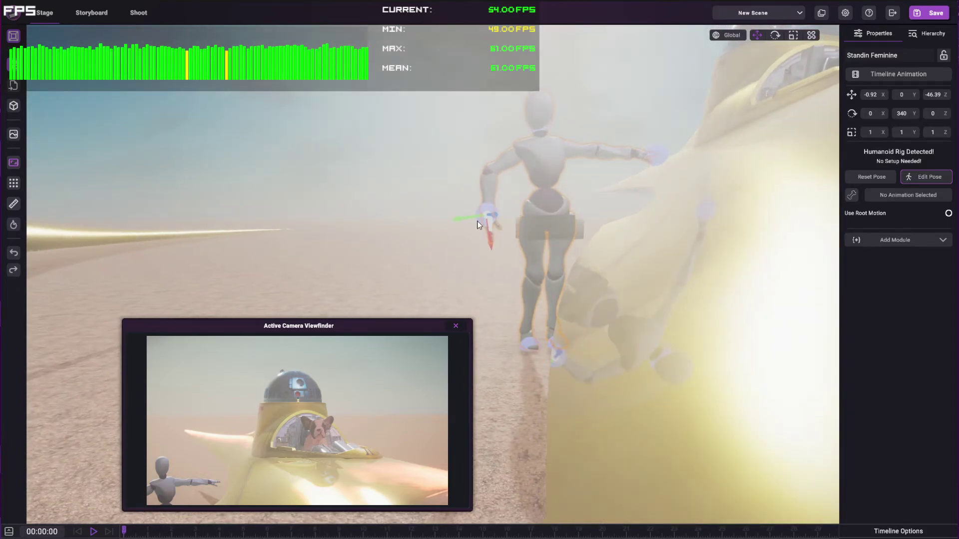
left_click_drag(469, 216, 495, 212)
mouse_move(507, 216)
middle_mouse_down()
mouse_move(724, 220)
mouse_move(638, 218)
mouse_move(640, 256)
middle_mouse_up()
scroll(643, 226, "up", 3)
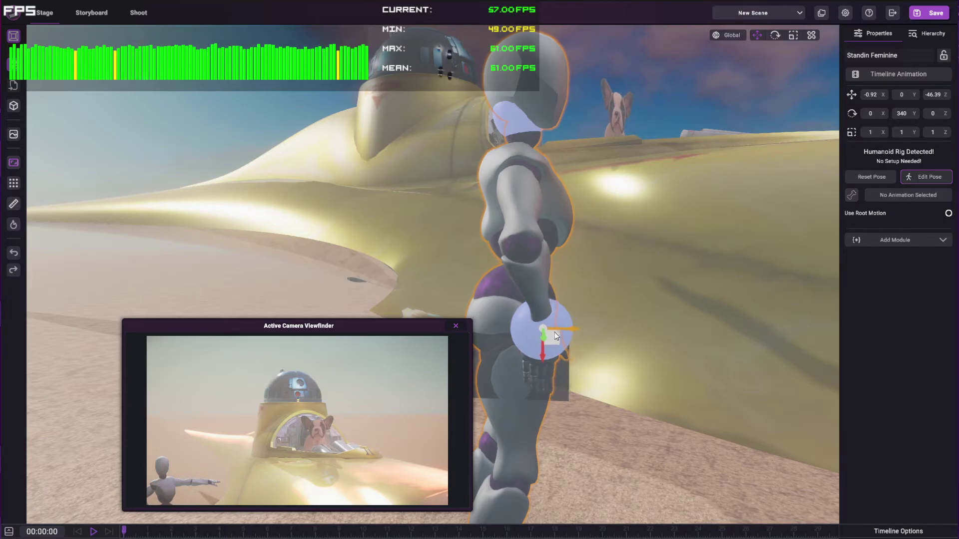
left_click_drag(574, 329, 535, 334)
- Lower the stand-in's outstretched hand slightly, checking from a higher angle
mouse_move(535, 334)
middle_mouse_down()
mouse_move(405, 280)
mouse_move(153, 282)
mouse_move(591, 278)
middle_mouse_up()
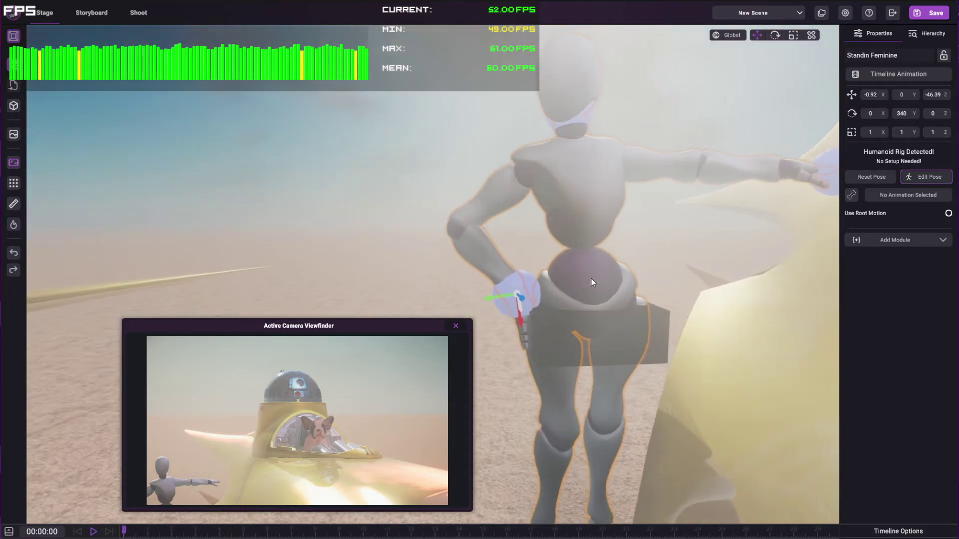
mouse_move(524, 325)
middle_mouse_down()
mouse_move(592, 277)
mouse_move(731, 221)
middle_mouse_up()
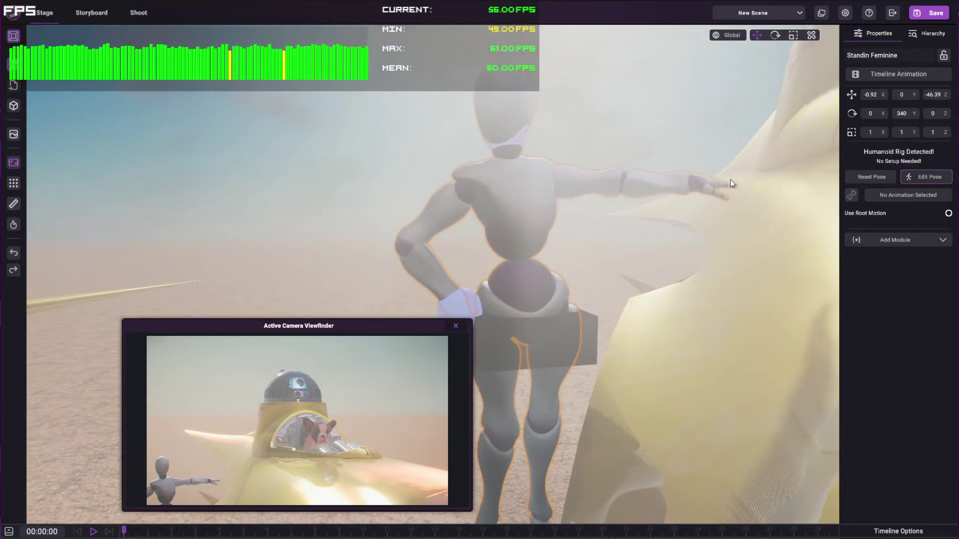
mouse_move(731, 179)
middle_mouse_down()
mouse_move(748, 162)
mouse_move(732, 258)
middle_mouse_up()
mouse_move(699, 300)
left_mouse_down()
mouse_move(721, 307)
mouse_move(691, 339)
mouse_move(672, 335)
mouse_move(712, 310)
mouse_move(699, 326)
left_mouse_up()
- Lower the stand-in's outstretched hand down toward the ship's hull
mouse_move(699, 326)
middle_mouse_down()
mouse_move(642, 287)
mouse_move(637, 105)
mouse_move(652, 279)
middle_mouse_up()
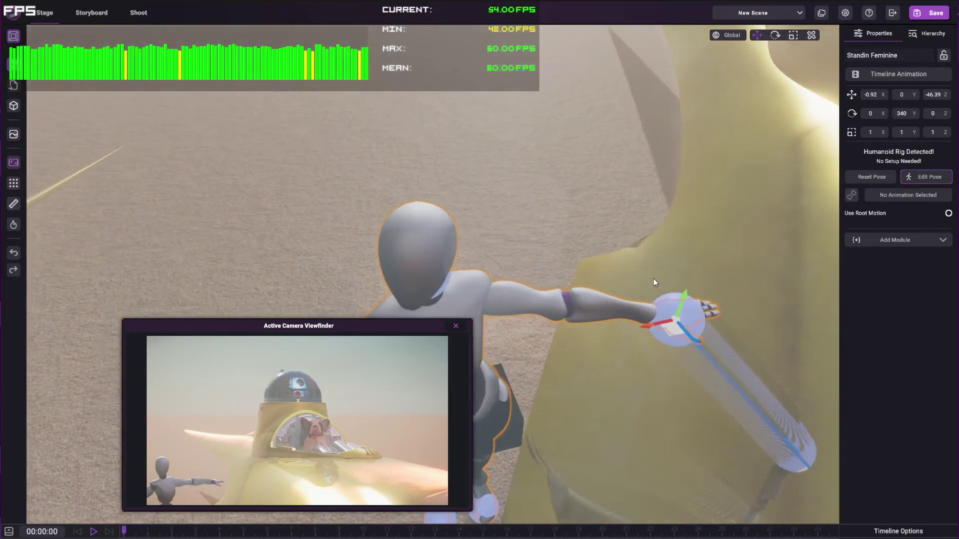
scroll(653, 279, "down", 3)
scroll(653, 279, "up", 5)
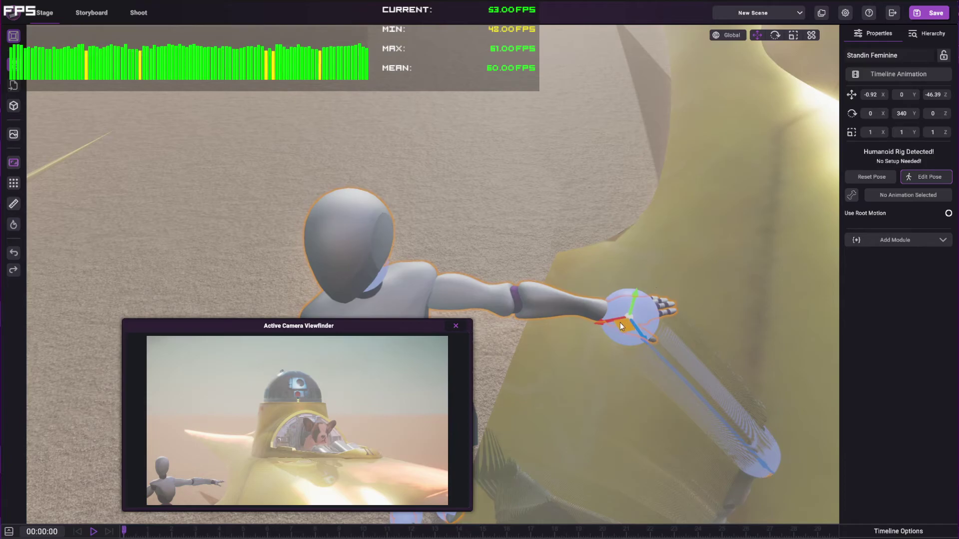
mouse_move(634, 298)
left_mouse_down()
mouse_move(619, 454)
mouse_move(574, 500)
mouse_move(608, 464)
left_mouse_up()
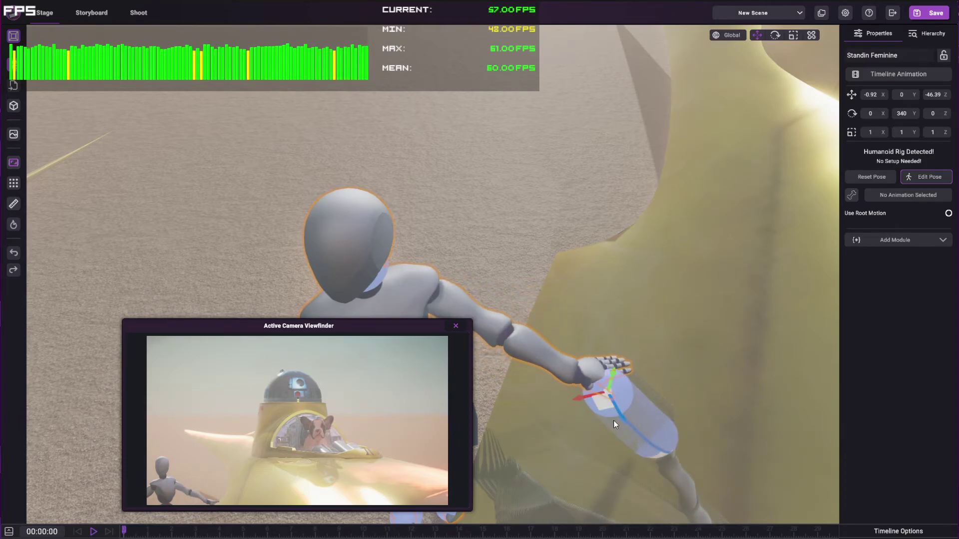
mouse_move(594, 418)
left_mouse_down()
mouse_move(563, 392)
mouse_move(573, 409)
mouse_move(624, 400)
mouse_move(635, 409)
mouse_move(637, 383)
mouse_move(641, 390)
mouse_move(596, 479)
mouse_move(579, 462)
mouse_move(604, 482)
mouse_move(563, 450)
left_mouse_up()
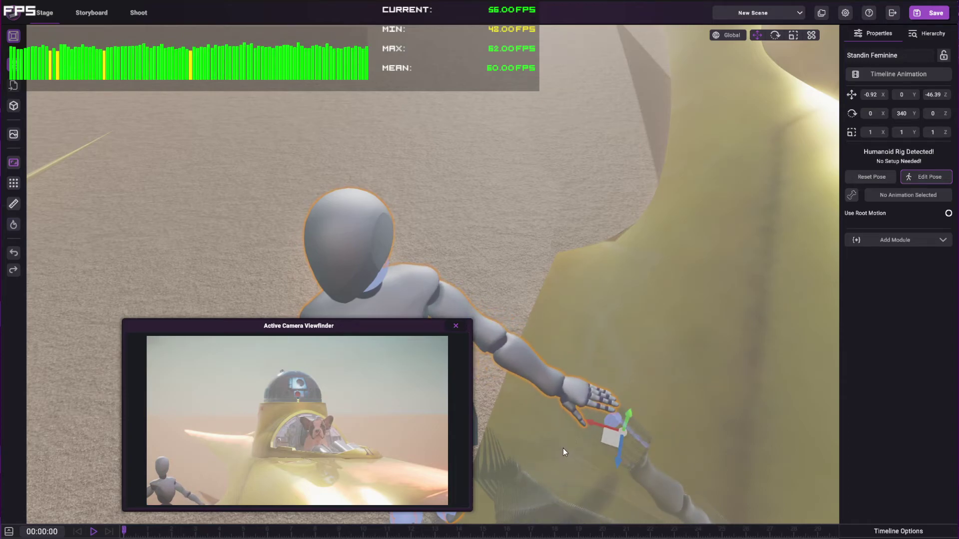
mouse_move(563, 450)
middle_mouse_down()
mouse_move(635, 250)
mouse_move(638, 148)
middle_mouse_up()
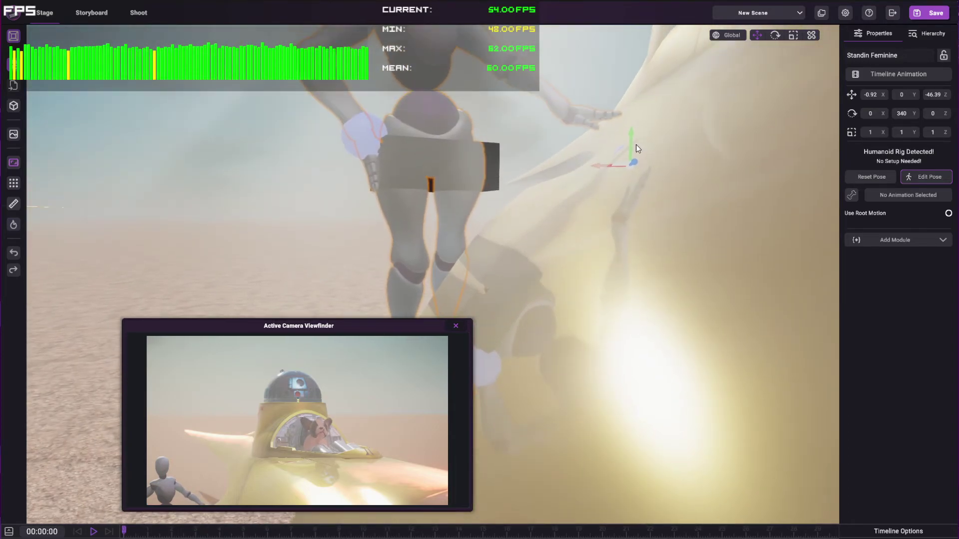
mouse_move(635, 140)
left_mouse_down()
mouse_move(592, 294)
mouse_move(580, 166)
mouse_move(605, 38)
mouse_move(591, 135)
left_mouse_up()
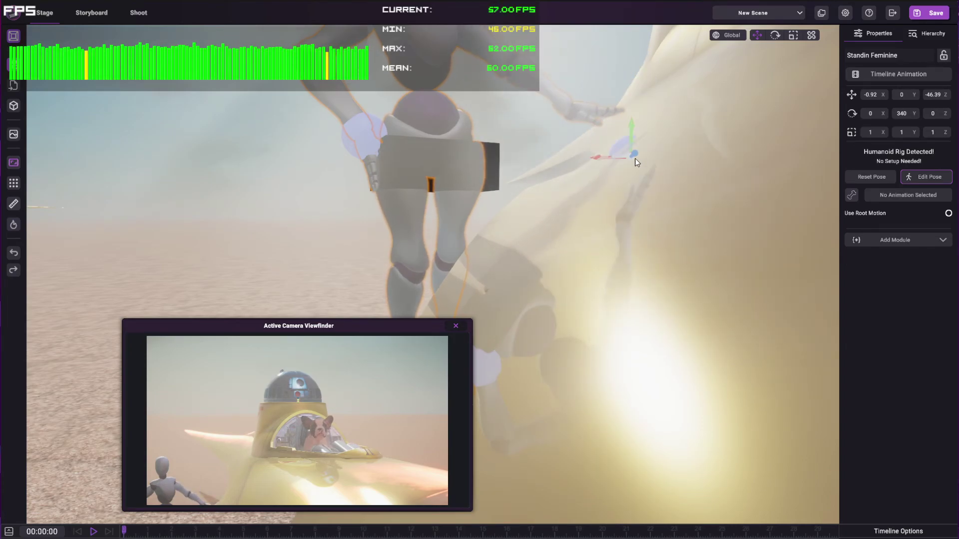
middle_click_drag(637, 162, 621, 208)
mouse_move(653, 330)
left_mouse_down()
mouse_move(665, 286)
mouse_move(661, 314)
mouse_move(640, 317)
mouse_move(587, 296)
mouse_move(599, 308)
mouse_move(583, 362)
mouse_move(583, 337)
mouse_move(623, 332)
mouse_move(604, 354)
left_mouse_up()
- Rotate the outstretched hand at the wrist toward palm-up
key("e")
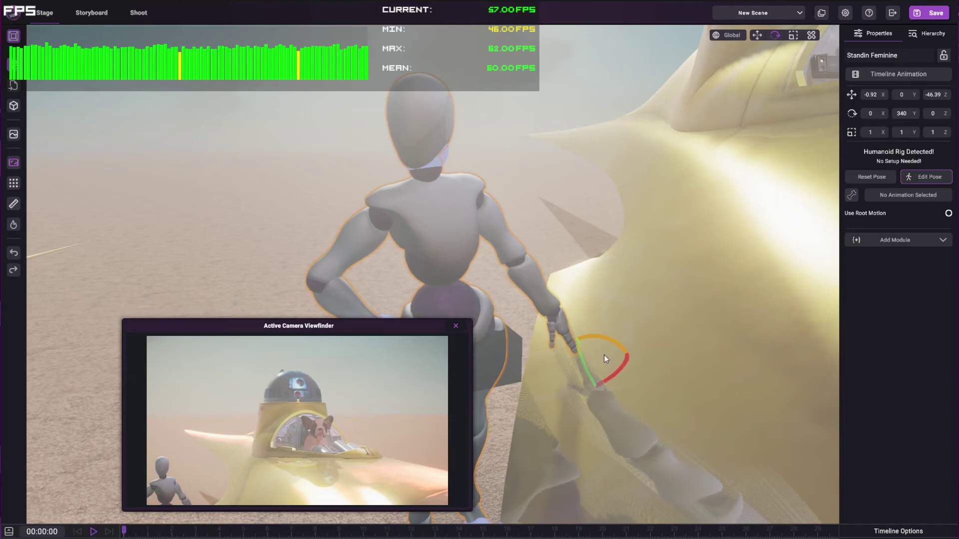
mouse_move(492, 343)
middle_mouse_down()
mouse_move(769, 301)
mouse_move(812, 499)
middle_mouse_up()
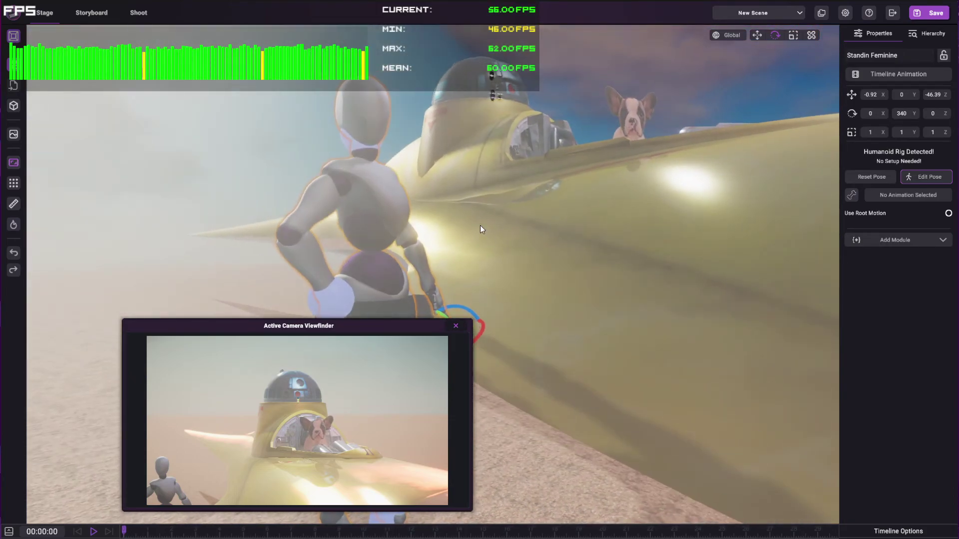
mouse_move(480, 226)
middle_mouse_down()
mouse_move(750, 290)
mouse_move(931, 246)
middle_mouse_up()
middle_click_drag(650, 279, 721, 294)
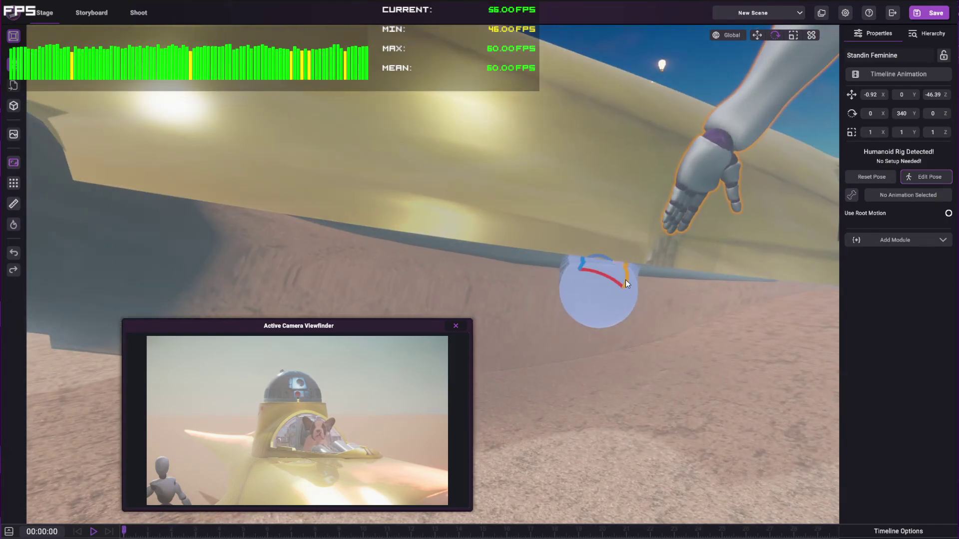
mouse_move(625, 280)
left_mouse_down()
mouse_move(618, 304)
mouse_move(632, 266)
mouse_move(613, 283)
mouse_move(619, 249)
mouse_move(705, 85)
mouse_move(670, 192)
mouse_move(688, 101)
left_mouse_up()
key("w")
key("e")
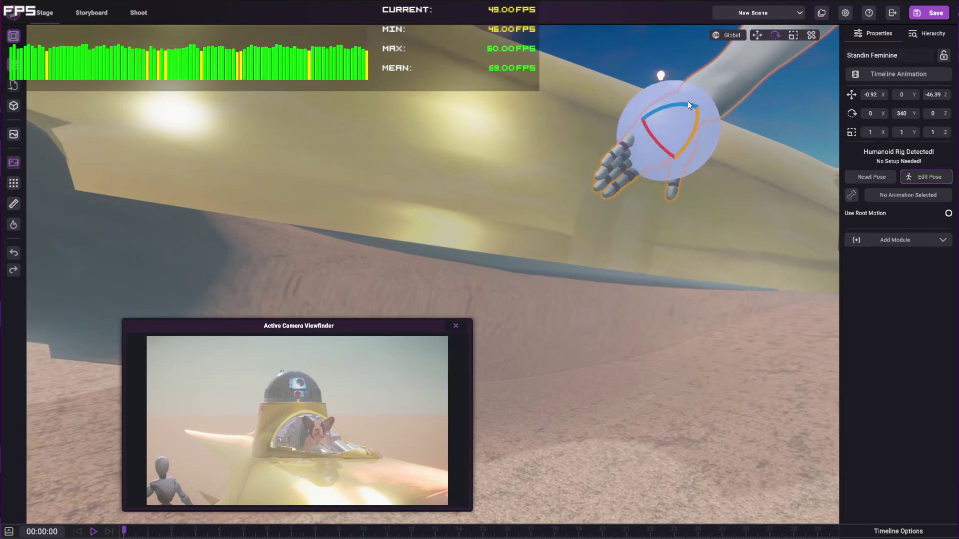
- Turn the hand palm-up with fingers pointing up-left, raising it against the ship's hull
mouse_move(688, 101)
right_mouse_down()
mouse_move(760, 191)
mouse_move(805, 367)
right_mouse_up()
scroll(499, 311, "up", 2)
scroll(499, 311, "up", 3)
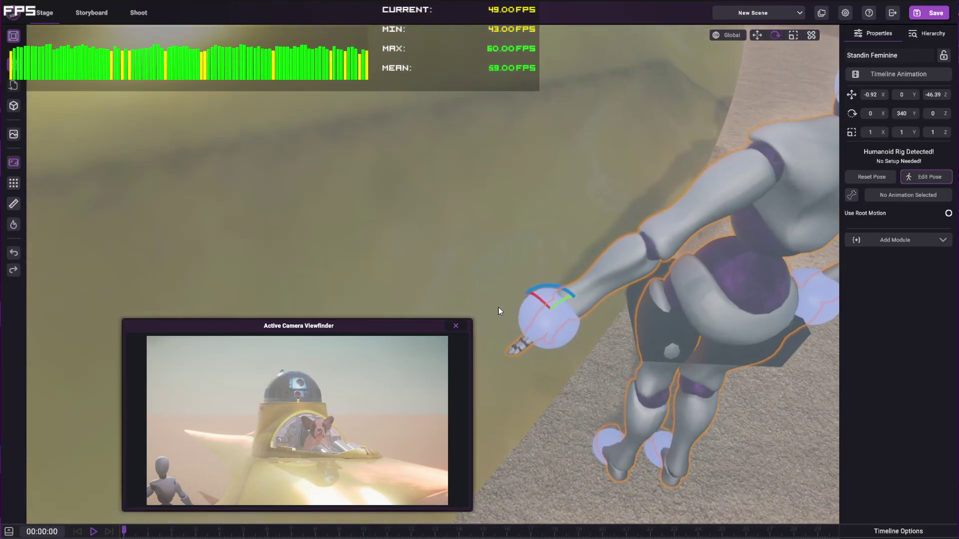
mouse_move(544, 288)
left_mouse_down()
mouse_move(586, 314)
mouse_move(547, 307)
mouse_move(578, 253)
left_mouse_up()
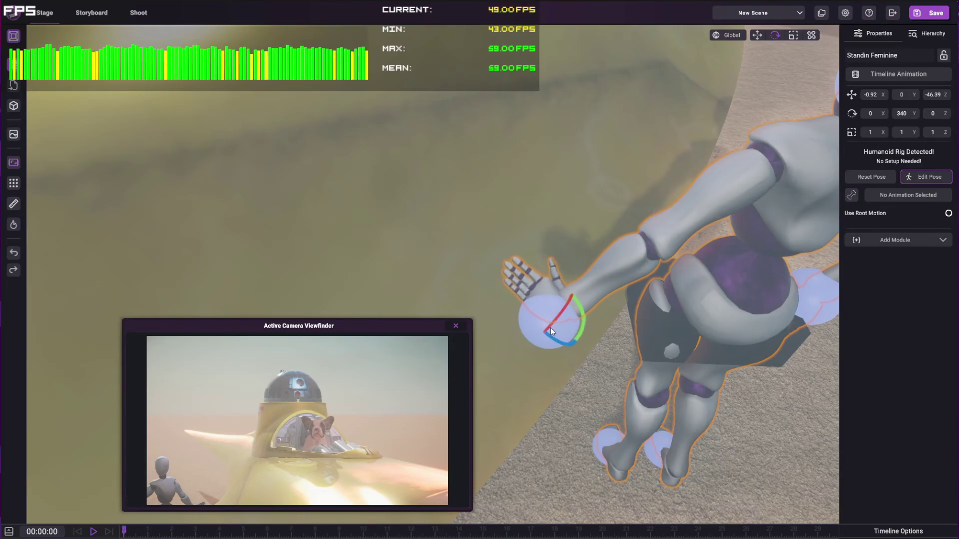
left_click_drag(553, 338, 583, 346)
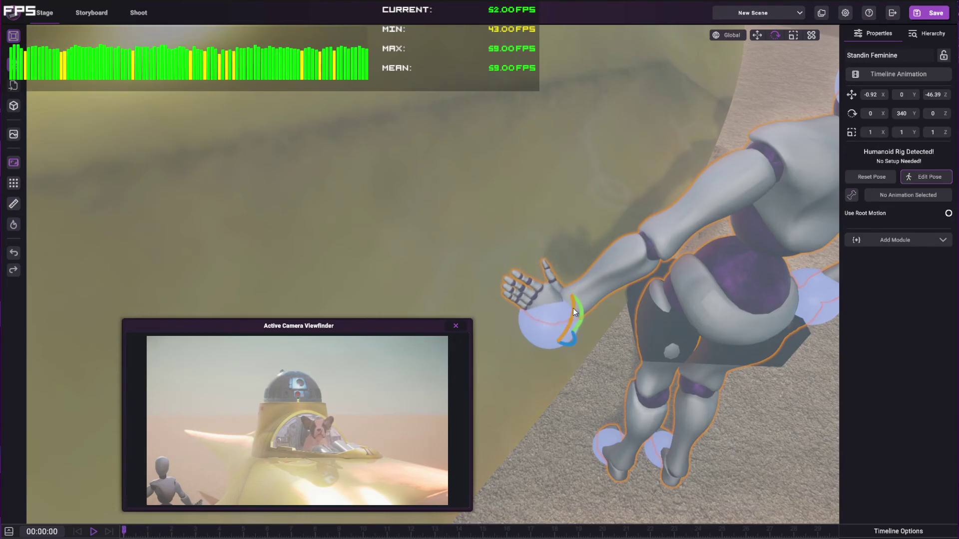
left_click_drag(574, 307, 567, 218)
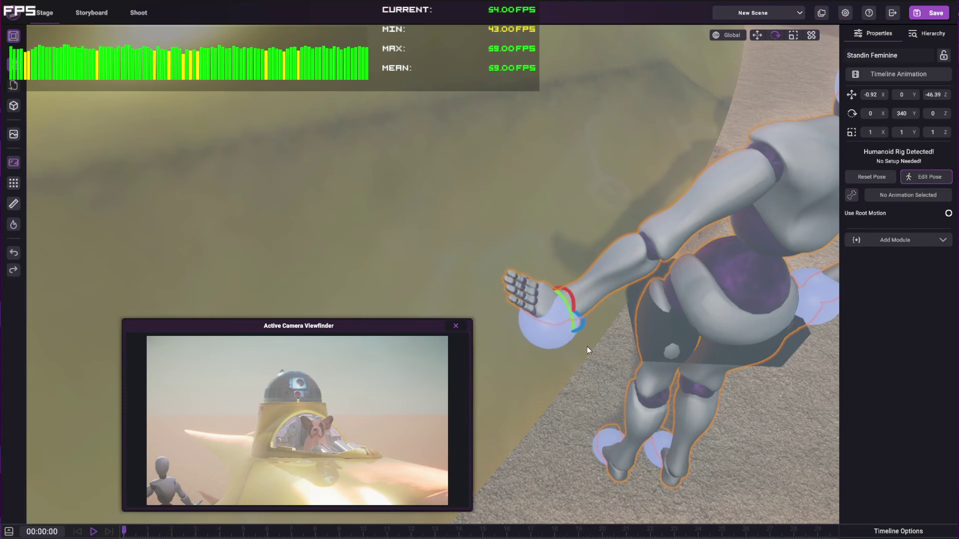
middle_click_drag(501, 312, 534, 327)
mouse_move(550, 314)
left_mouse_down()
mouse_move(538, 221)
mouse_move(555, 244)
mouse_move(566, 219)
mouse_move(558, 240)
mouse_move(561, 231)
left_mouse_up()
mouse_move(585, 272)
middle_mouse_down()
mouse_move(731, 107)
mouse_move(695, 52)
mouse_move(614, 140)
middle_mouse_up()
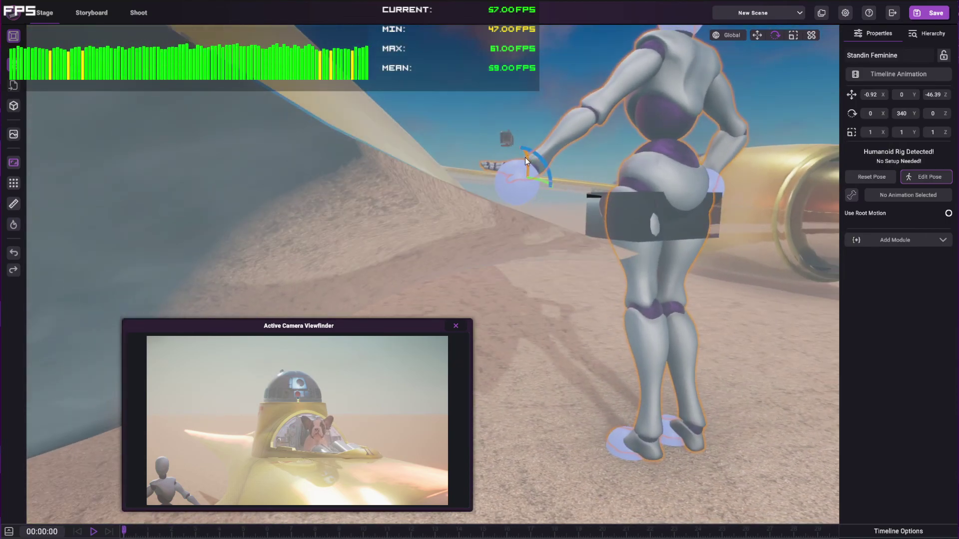
mouse_move(537, 156)
left_mouse_down()
mouse_move(547, 164)
mouse_move(526, 175)
mouse_move(547, 215)
mouse_move(514, 172)
left_mouse_up()
- Return to move mode, swing the view toward the yellow ship and deselect the figure
key("w")
mouse_move(594, 136)
middle_mouse_down()
mouse_move(307, 163)
mouse_move(55, 148)
middle_mouse_up()
key("Escape")
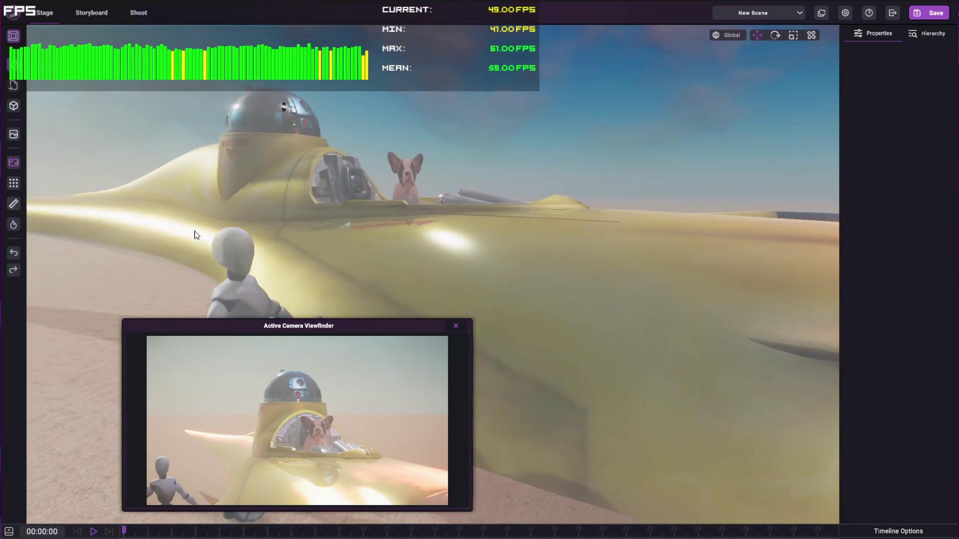
scroll(193, 234, "down", 5)
- In the Shoot camera view, focus on the dog in the cockpit and push the camera closer
left_click(139, 13)
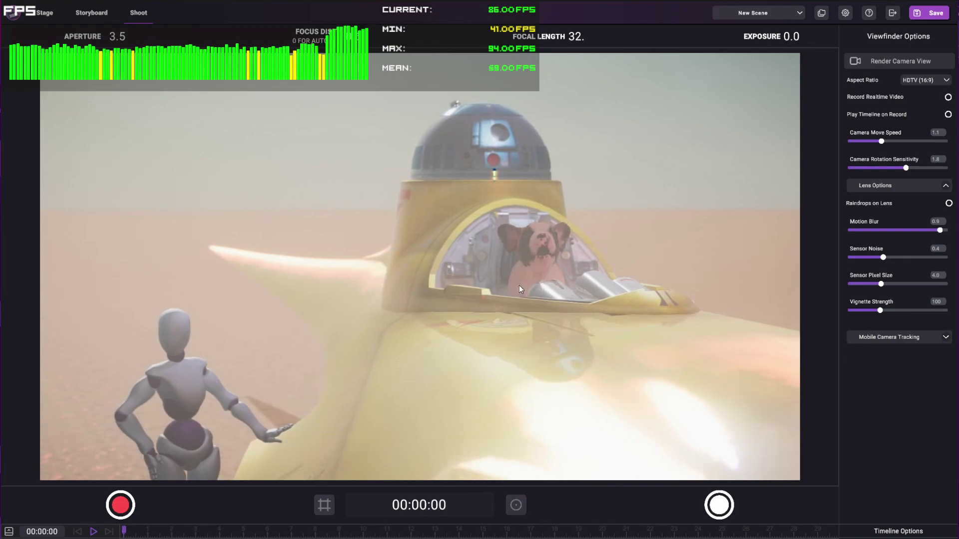
left_click(548, 270)
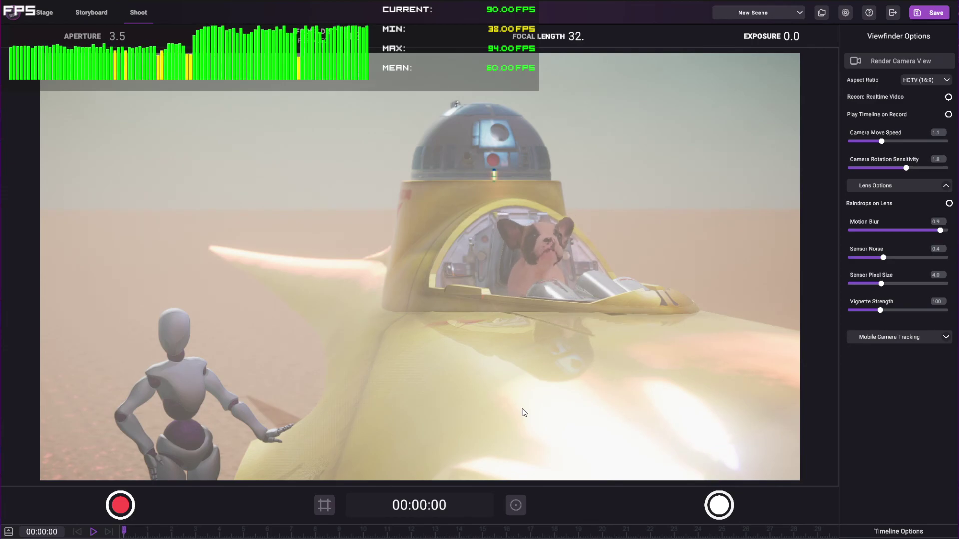
key("w")
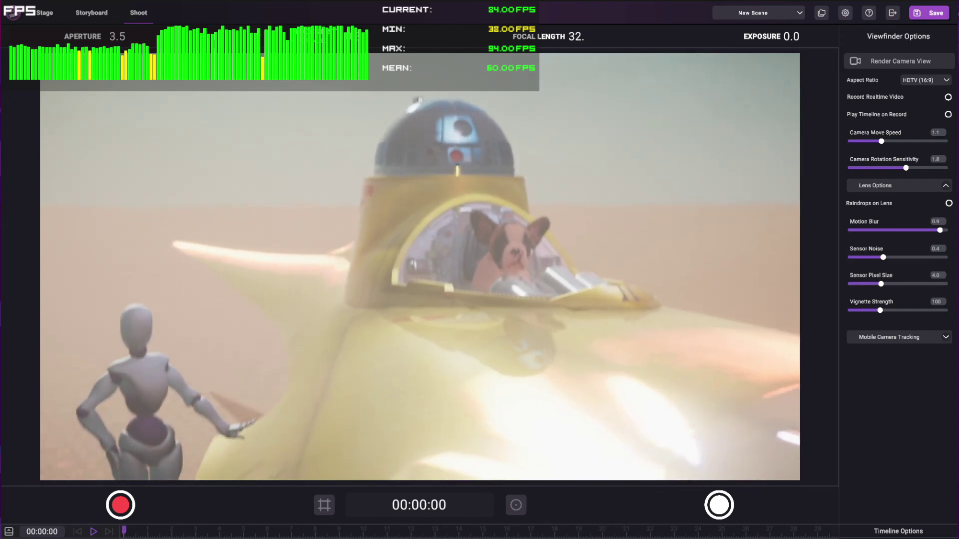
key("w")
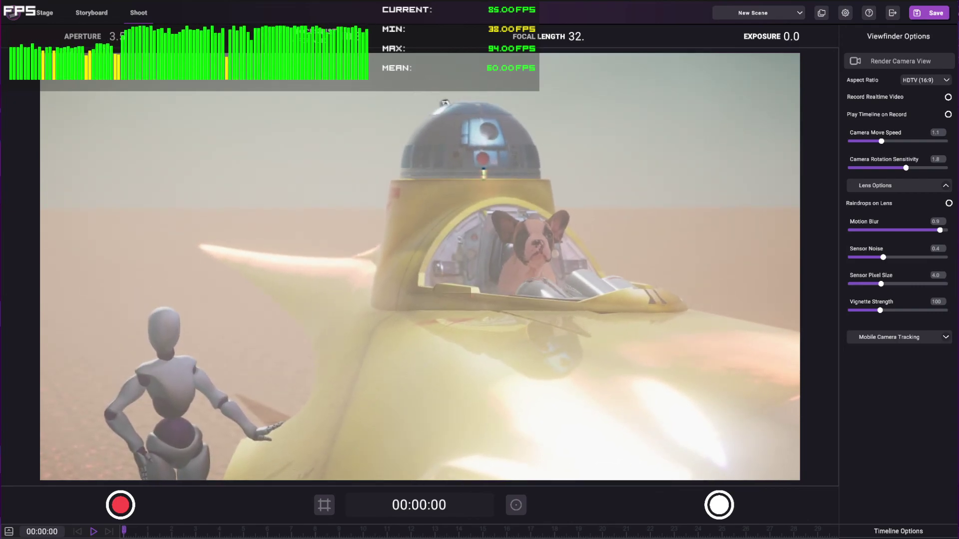